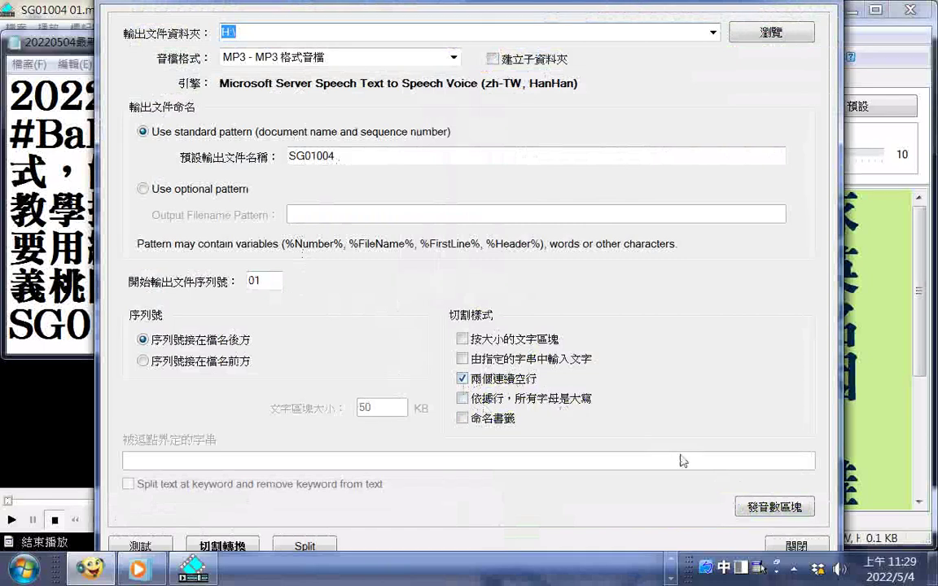
- Split and convert the SG01004 text to an MP3 file in H:\, and decline to exit the program
{"action": "left_click", "coordinate": [248, 543]}
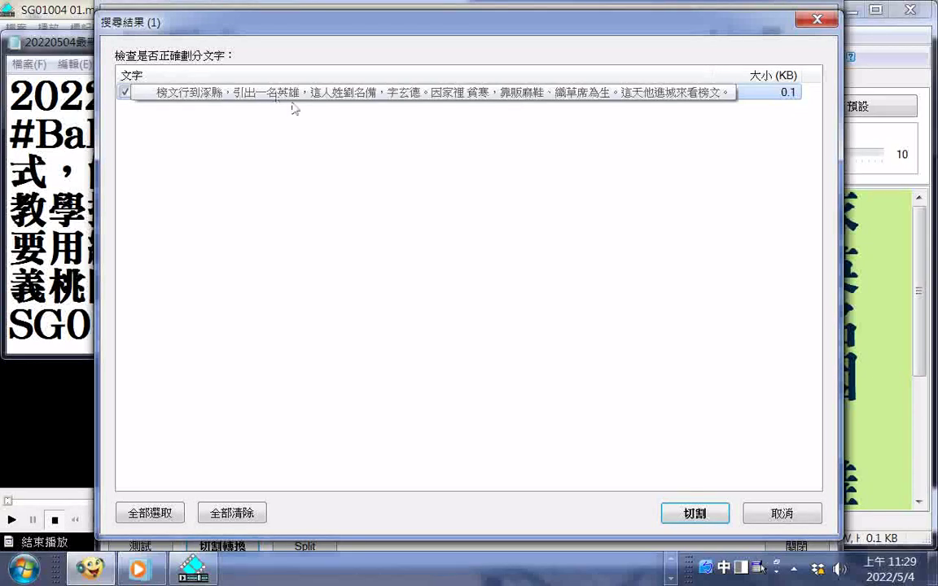
{"action": "left_click", "coordinate": [688, 519]}
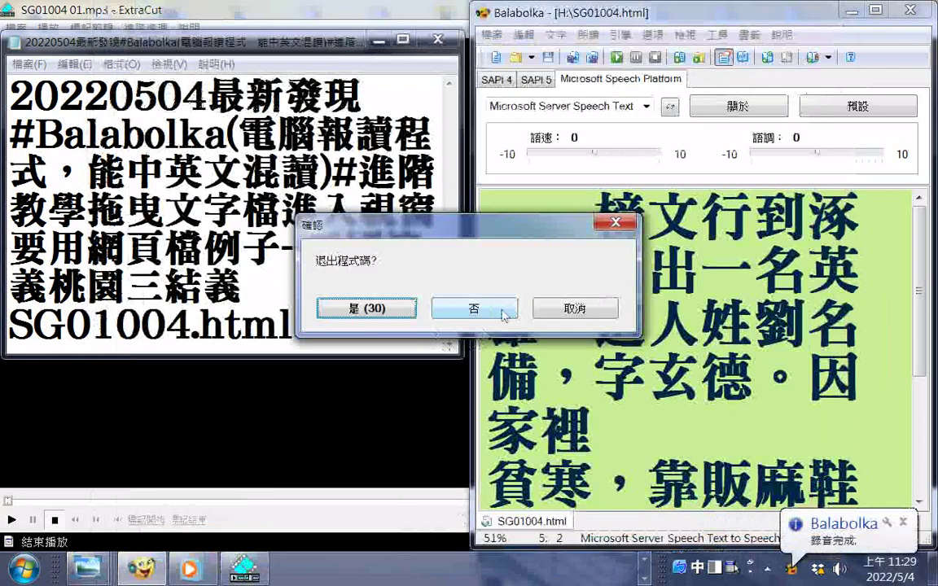
{"action": "left_click", "coordinate": [489, 311]}
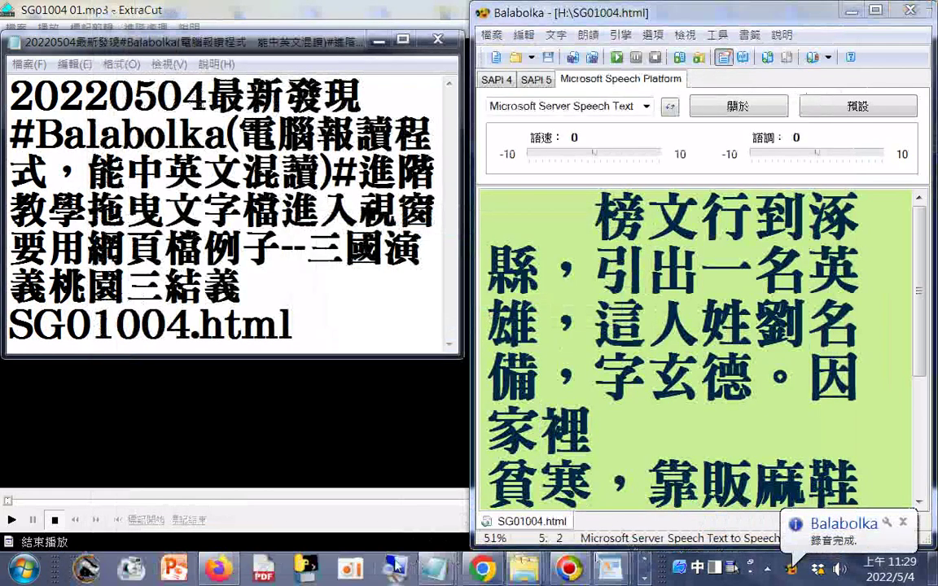
- Switch to the Transcend (H:) folder in Windows Explorer, play SG01004 01.mp3 with ExtraCut, and restore the player to a smaller window
{"action": "right_click", "coordinate": [509, 574]}
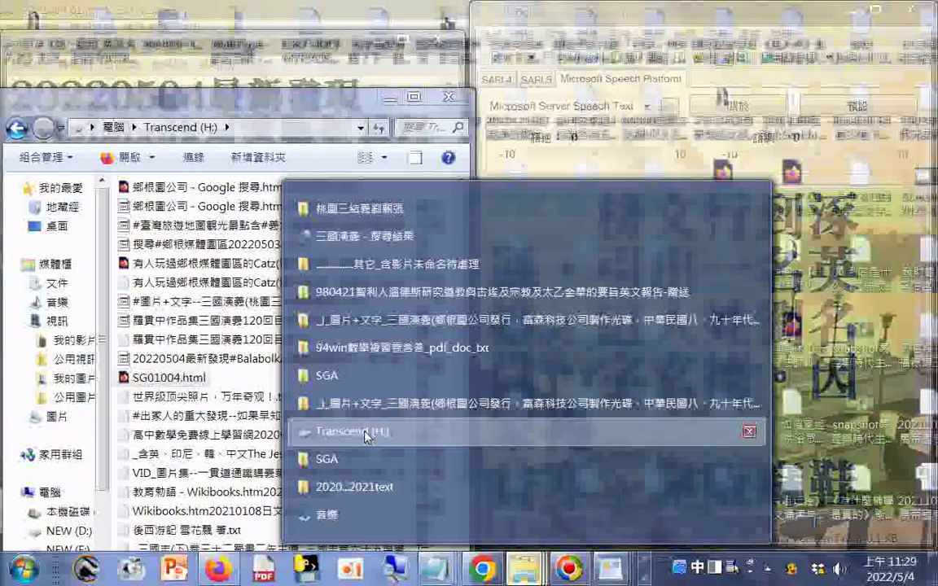
{"action": "left_click", "coordinate": [365, 436]}
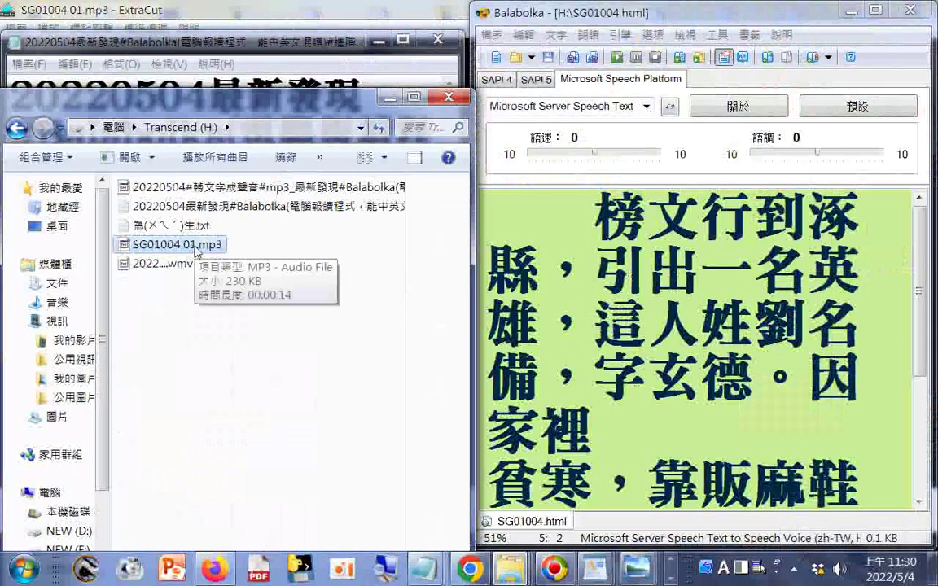
{"action": "right_click", "coordinate": [195, 251]}
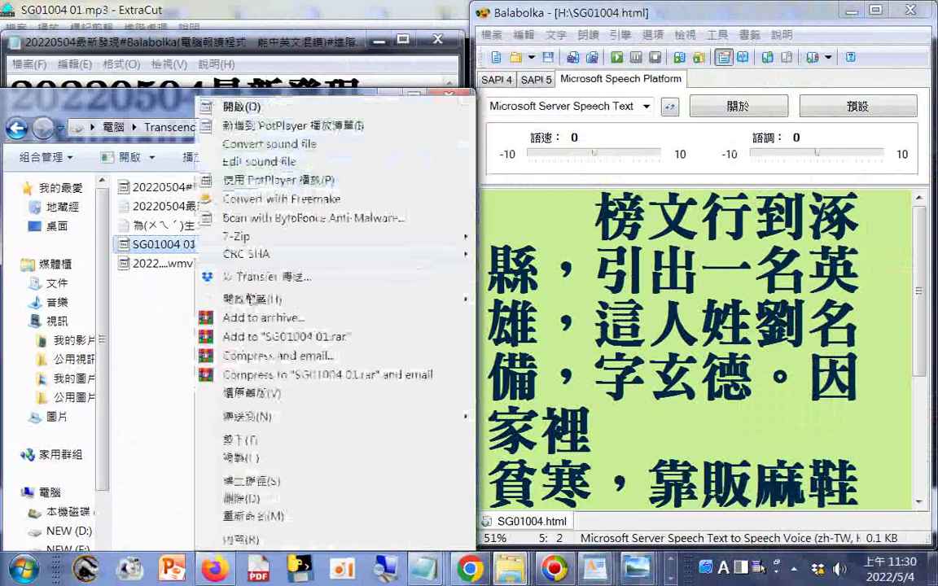
{"action": "mouse_move", "coordinate": [456, 300]}
{"action": "left_click", "coordinate": [499, 301]}
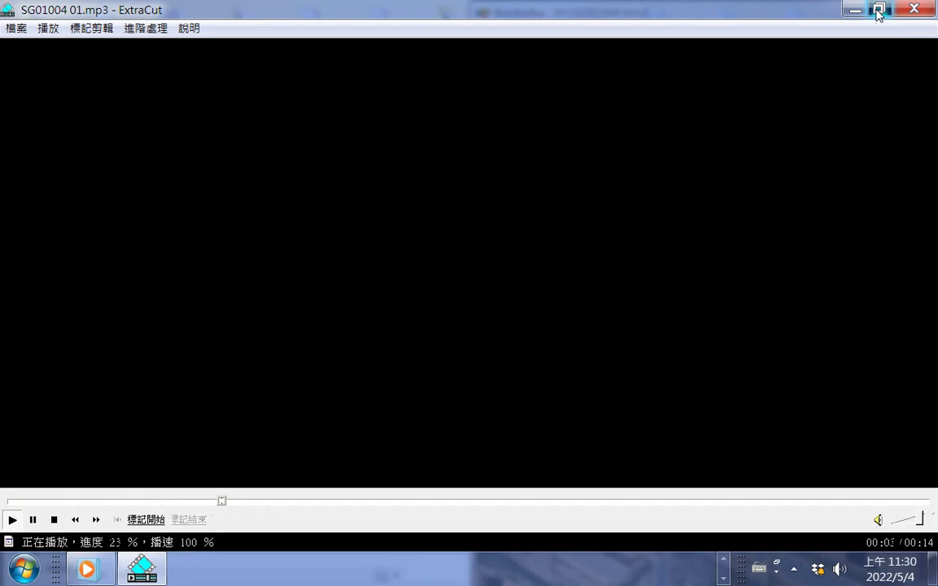
{"action": "left_click", "coordinate": [878, 14]}
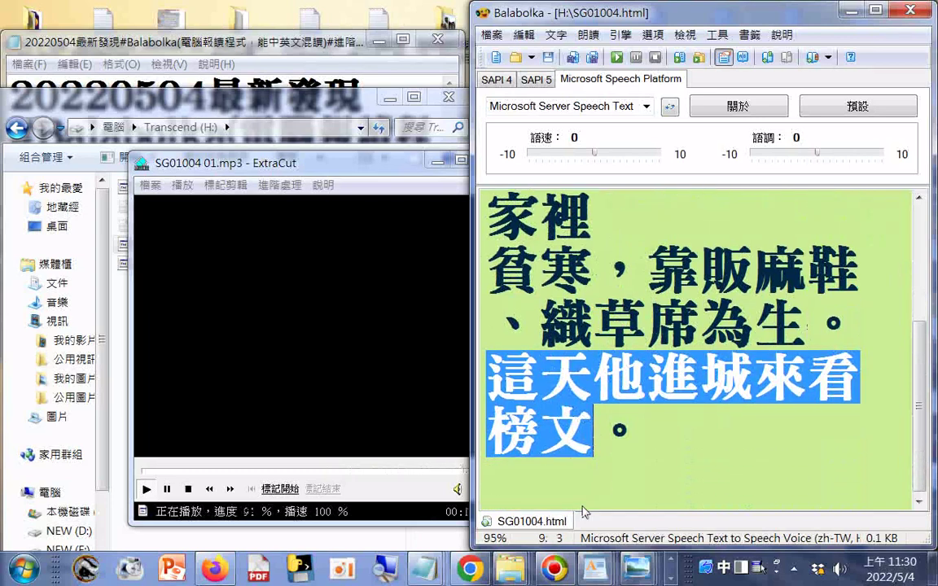
- Bring up the Notepad file 為(ㄨㄟˊ)生.txt and move its window down so the Balabolka text stays readable
{"action": "mouse_move", "coordinate": [420, 575]}
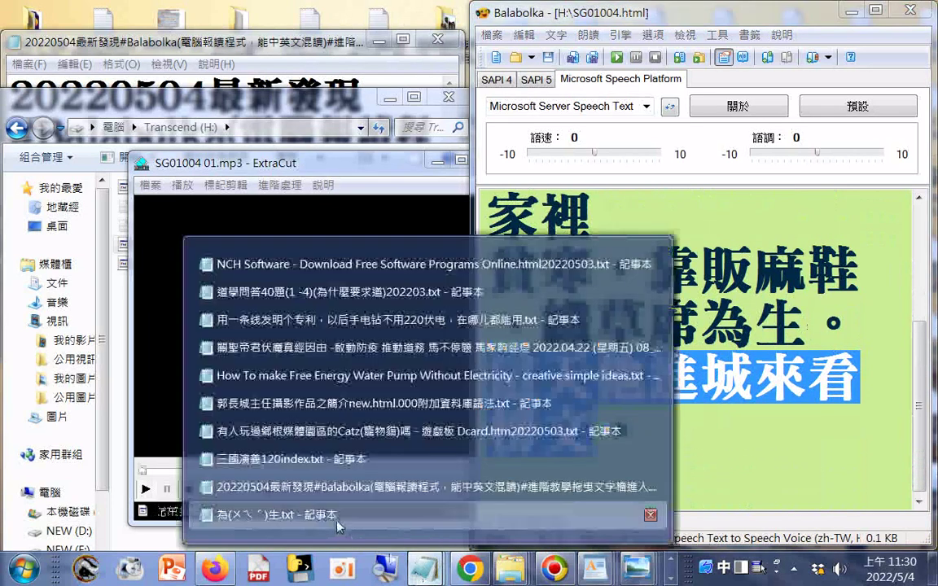
{"action": "left_click", "coordinate": [338, 521]}
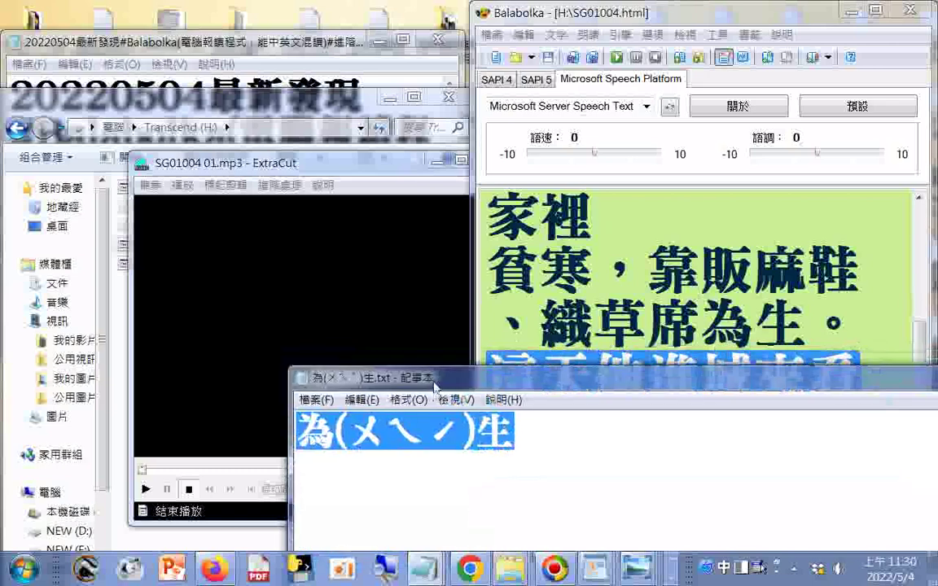
{"action": "left_click_drag", "start_coordinate": [434, 387], "coordinate": [400, 443]}
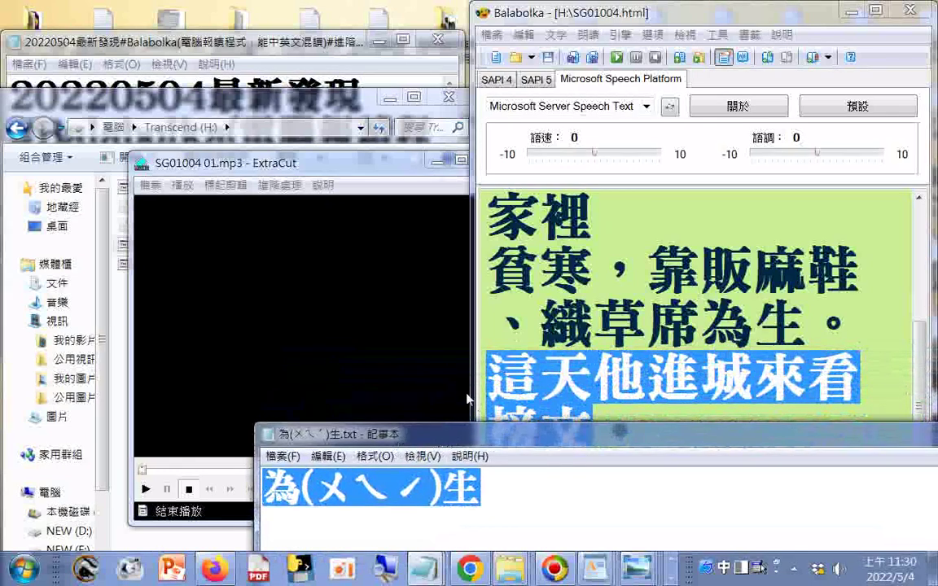
{"action": "left_click_drag", "start_coordinate": [491, 439], "coordinate": [429, 498]}
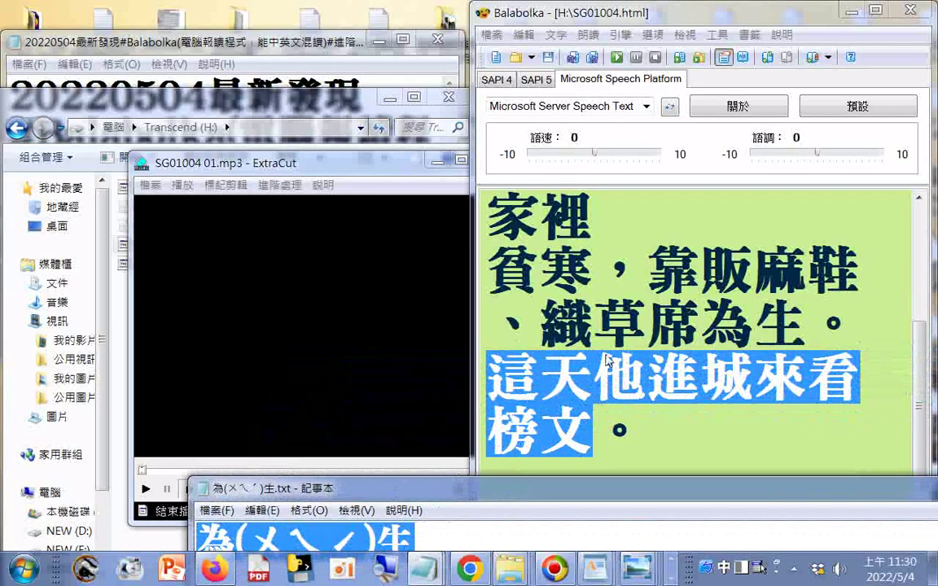
- Switch to Format Factory, open its batch rename tool, and browse to the Transcend (H:) drive for the source folder
{"action": "left_click", "coordinate": [134, 571]}
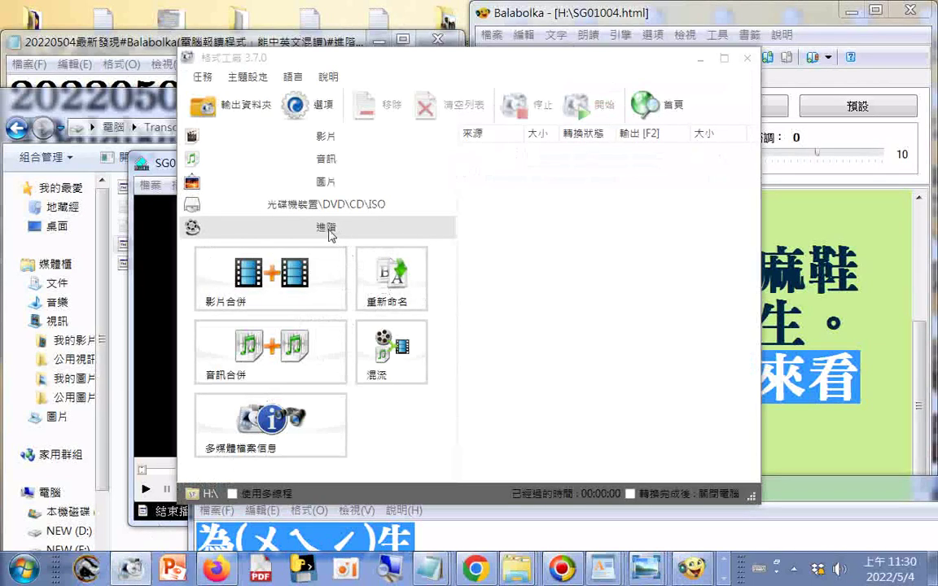
{"action": "left_click", "coordinate": [374, 269]}
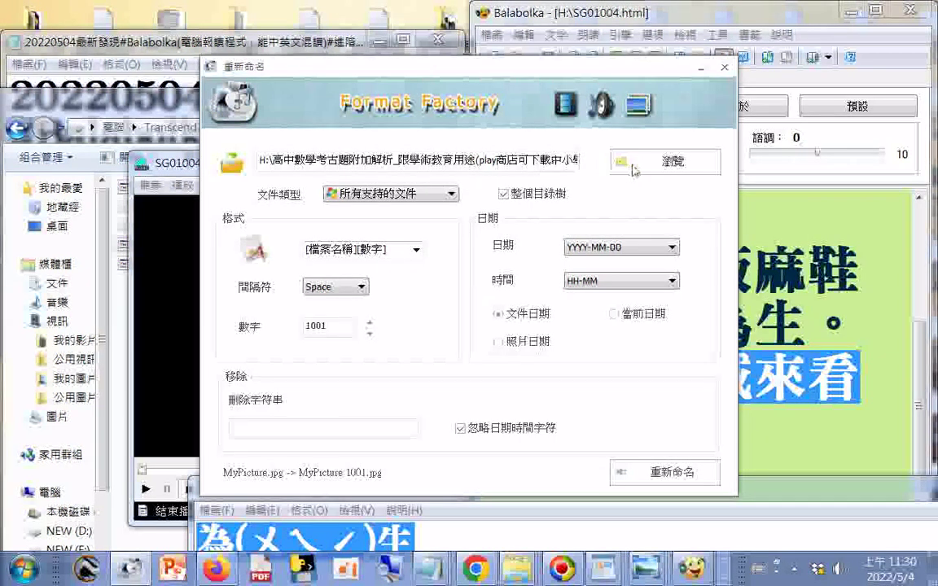
{"action": "left_click", "coordinate": [233, 163]}
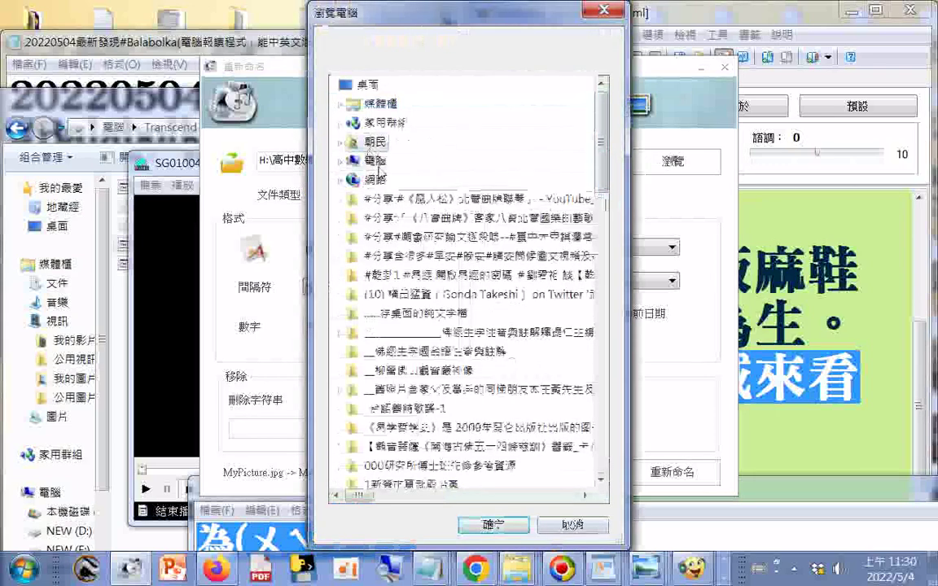
{"action": "left_click", "coordinate": [375, 160]}
{"action": "left_click", "coordinate": [439, 276]}
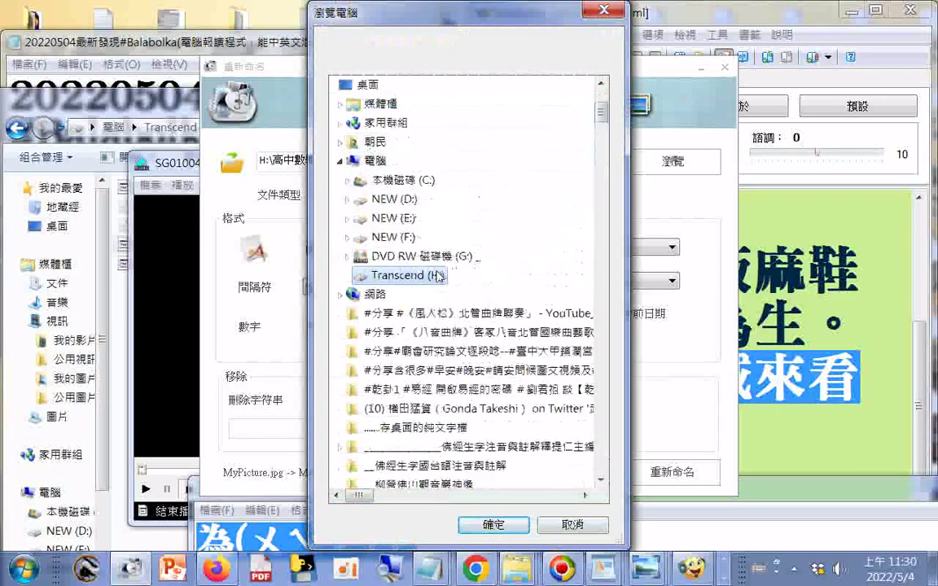
- Look through the folder tree, including the Transcend (H:) drive, for the 三國演義 pictures-and-text folder
{"action": "scroll", "coordinate": [558, 201], "scroll_direction": "down", "scroll_amount": 3}
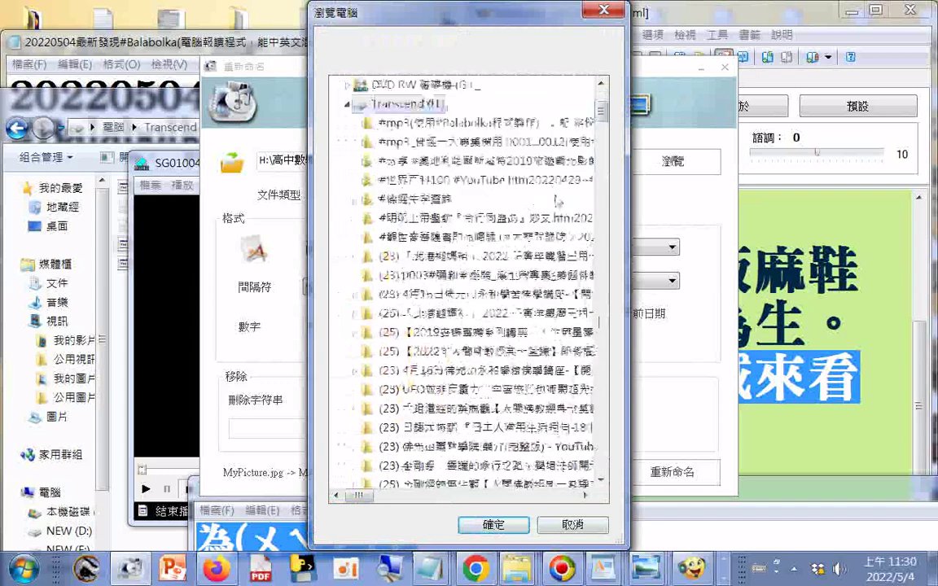
{"action": "scroll", "coordinate": [558, 179], "scroll_direction": "down", "scroll_amount": 3}
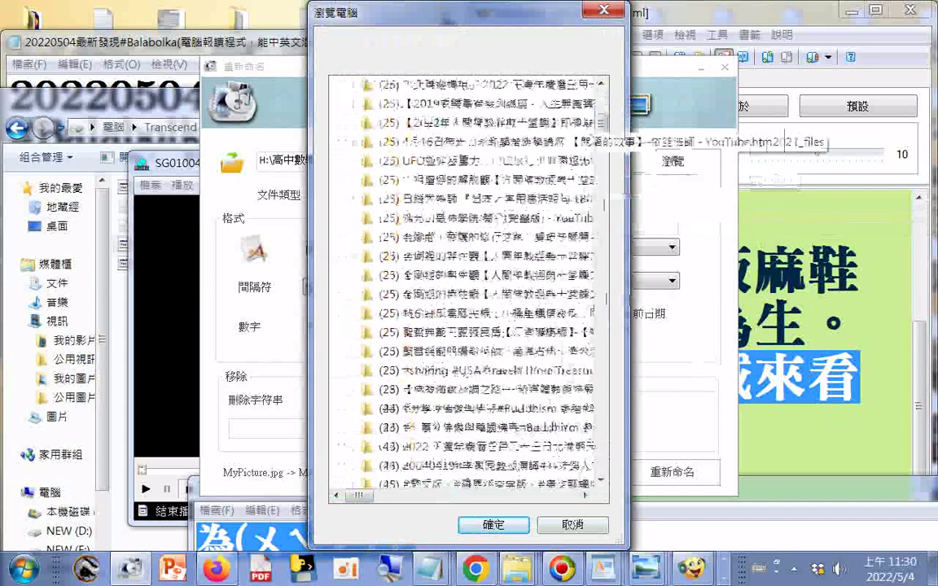
{"action": "scroll", "coordinate": [558, 179], "scroll_direction": "down", "scroll_amount": 3}
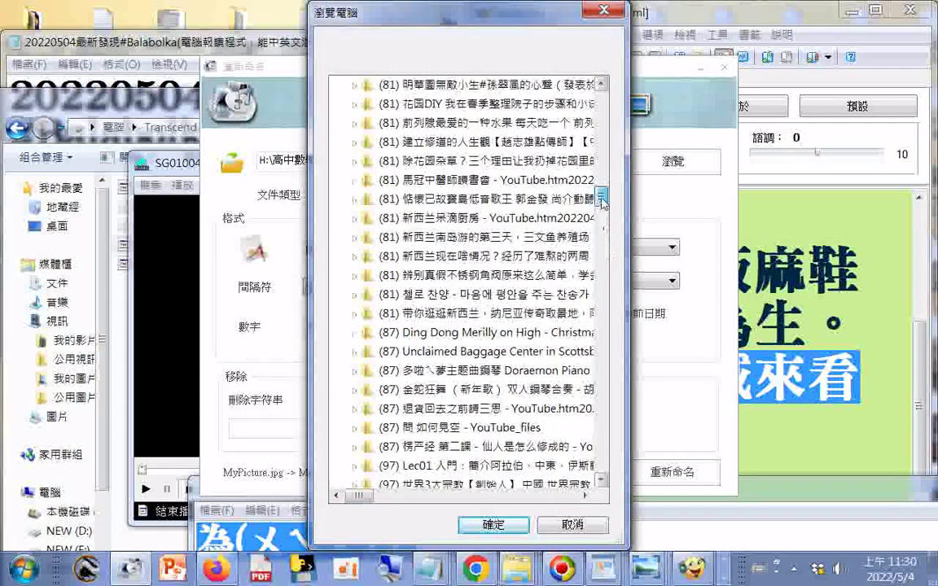
{"action": "left_click", "coordinate": [603, 260]}
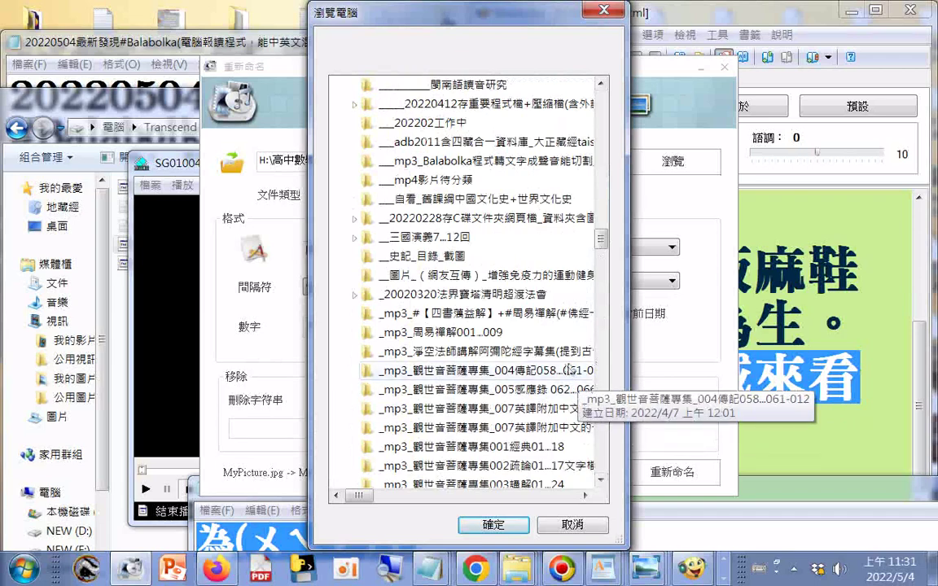
{"action": "scroll", "coordinate": [568, 371], "scroll_direction": "down", "scroll_amount": 10}
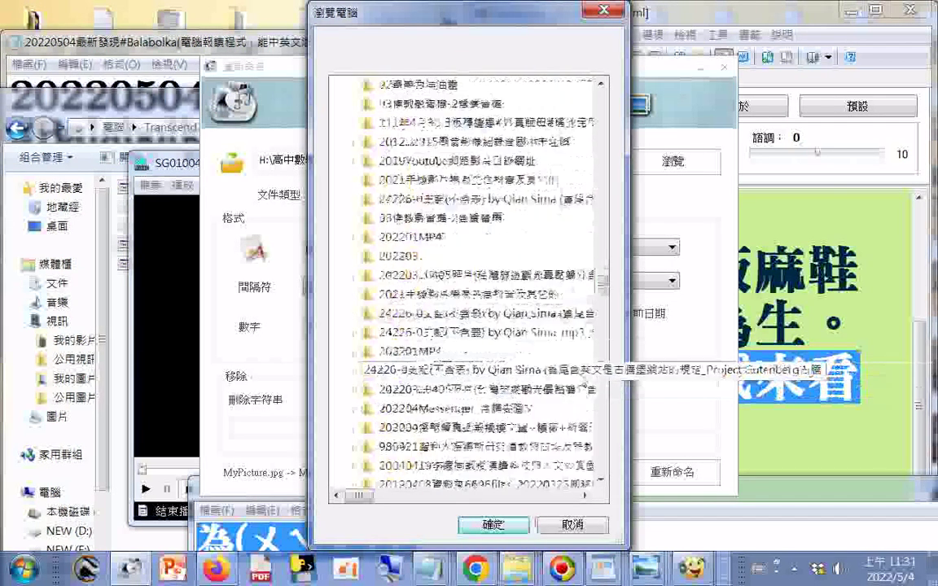
{"action": "scroll", "coordinate": [604, 367], "scroll_direction": "down", "scroll_amount": 10}
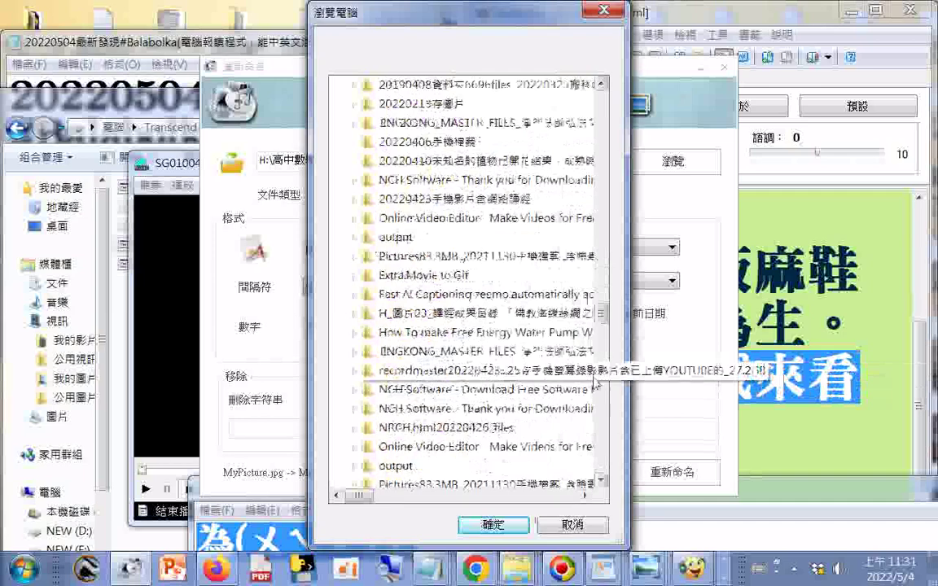
{"action": "scroll", "coordinate": [595, 413], "scroll_direction": "down", "scroll_amount": 5}
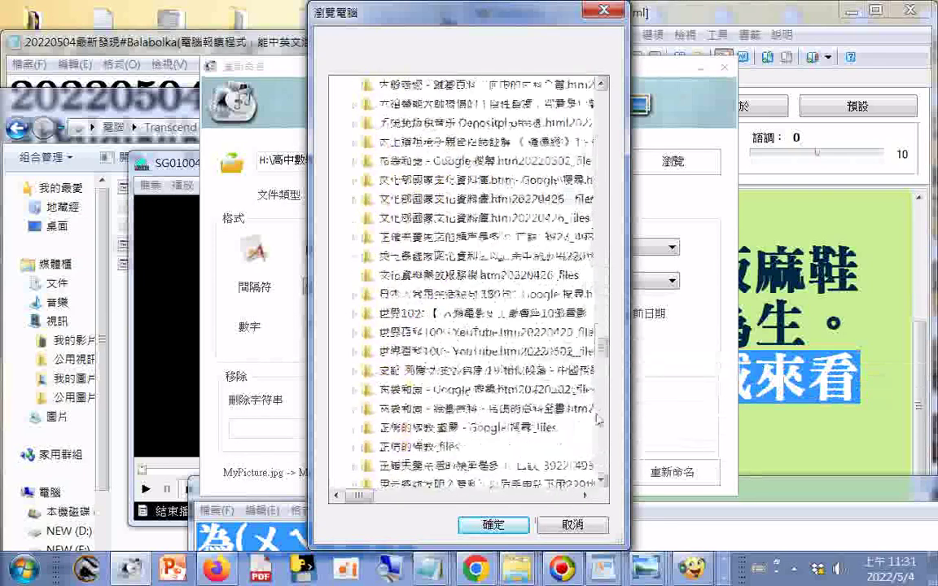
{"action": "scroll", "coordinate": [599, 419], "scroll_direction": "down", "scroll_amount": 10}
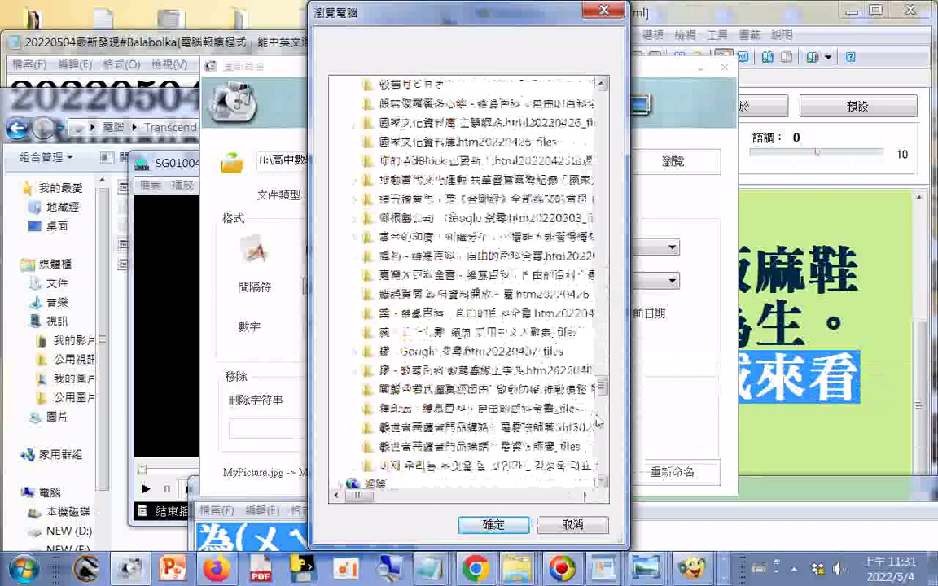
{"action": "scroll", "coordinate": [597, 422], "scroll_direction": "down", "scroll_amount": 10}
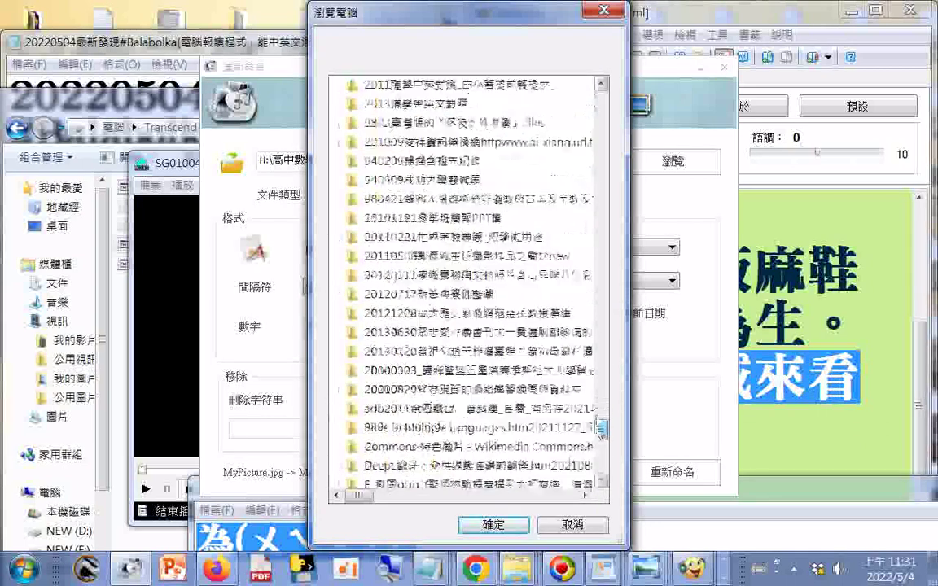
{"action": "scroll", "coordinate": [600, 422], "scroll_direction": "down", "scroll_amount": 15}
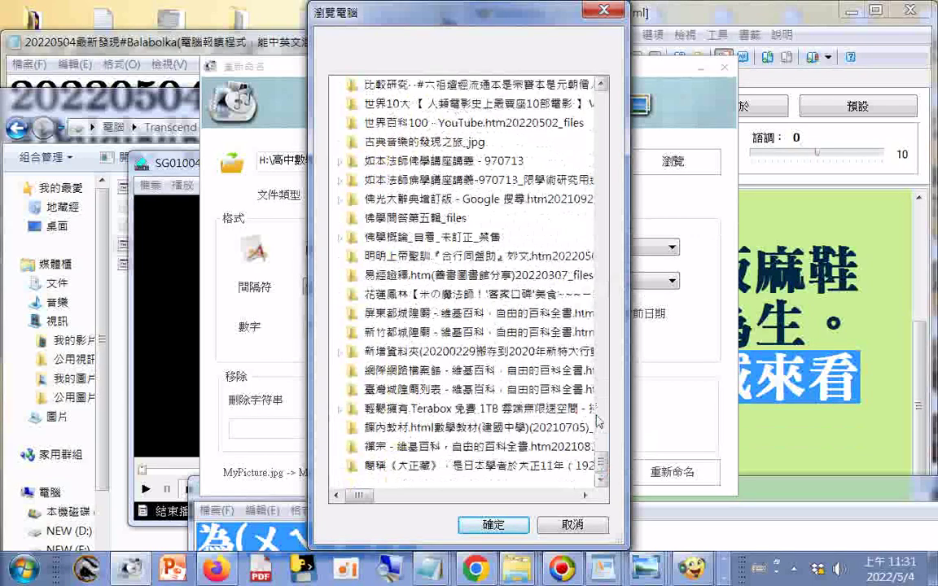
{"action": "scroll", "coordinate": [600, 422], "scroll_direction": "up", "scroll_amount": 3}
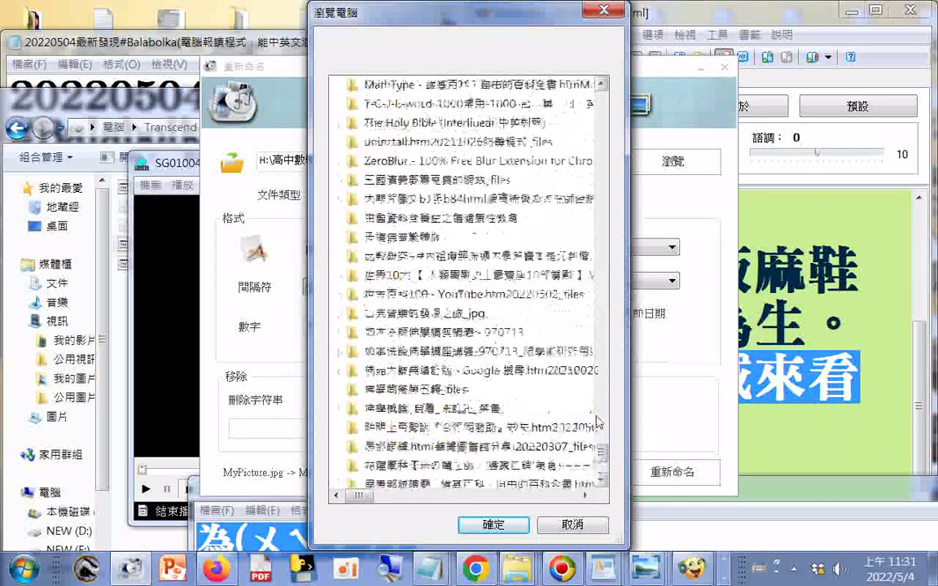
{"action": "scroll", "coordinate": [597, 422], "scroll_direction": "up", "scroll_amount": 2}
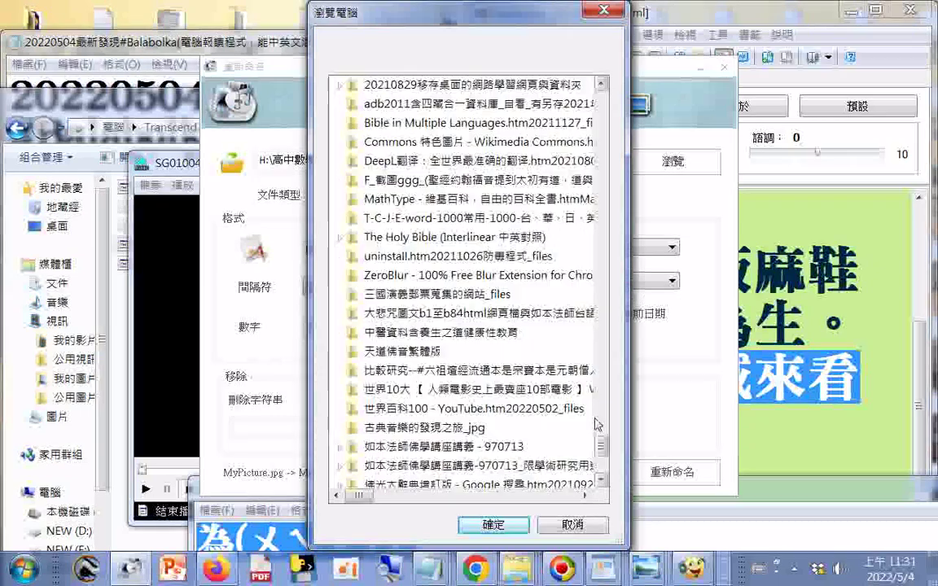
{"action": "scroll", "coordinate": [595, 420], "scroll_direction": "up", "scroll_amount": 1}
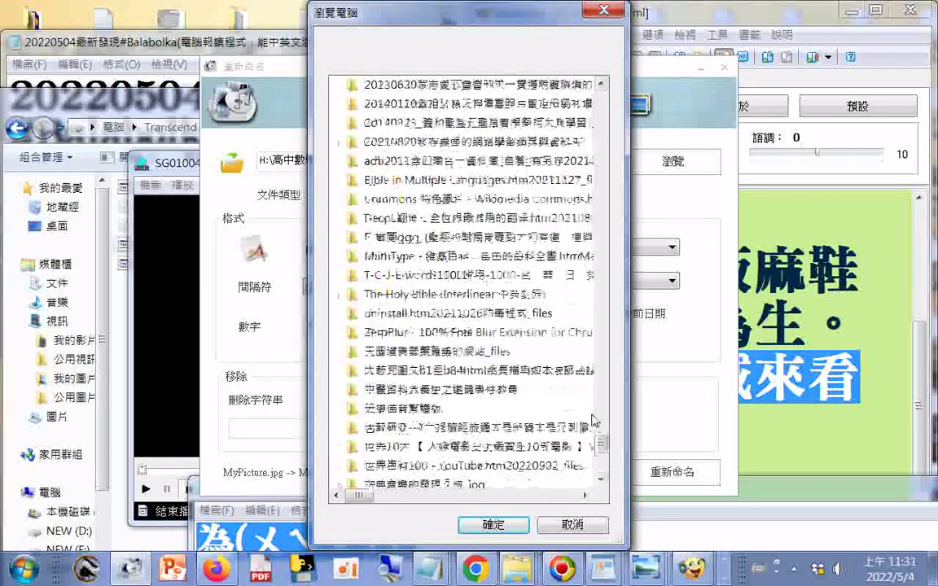
{"action": "scroll", "coordinate": [593, 421], "scroll_direction": "up", "scroll_amount": 1}
{"action": "scroll", "coordinate": [592, 417], "scroll_direction": "up", "scroll_amount": 2}
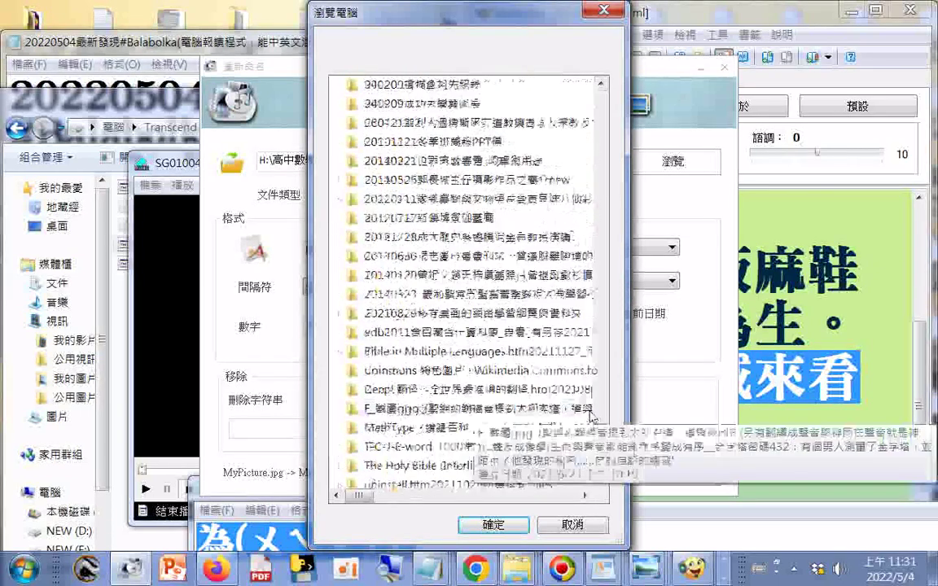
{"action": "scroll", "coordinate": [592, 418], "scroll_direction": "up", "scroll_amount": 1}
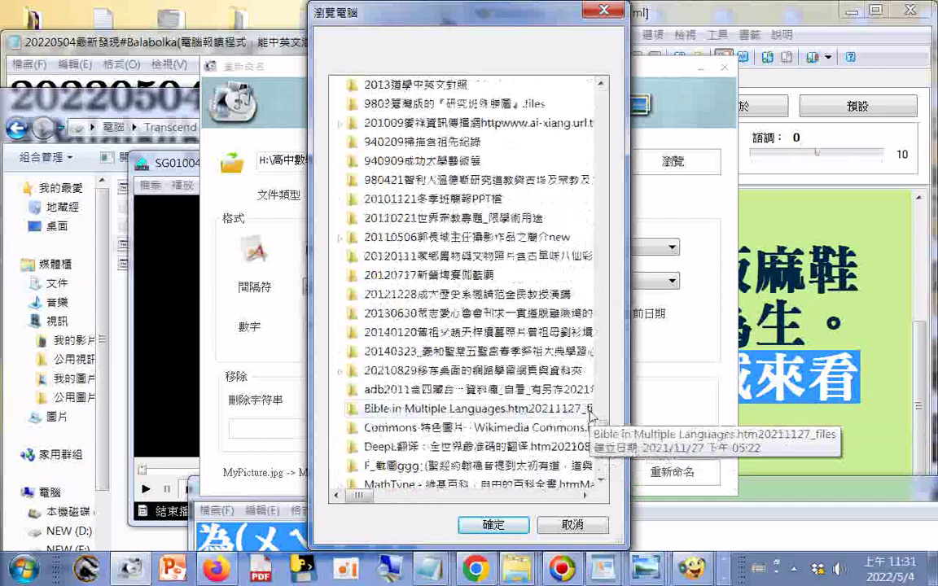
- Switch to the 桃園三結義劉關張 folder in Windows Explorer, go back to its parent folder, and copy the 桃園三結義劉關張 folder
{"action": "right_click", "coordinate": [518, 569]}
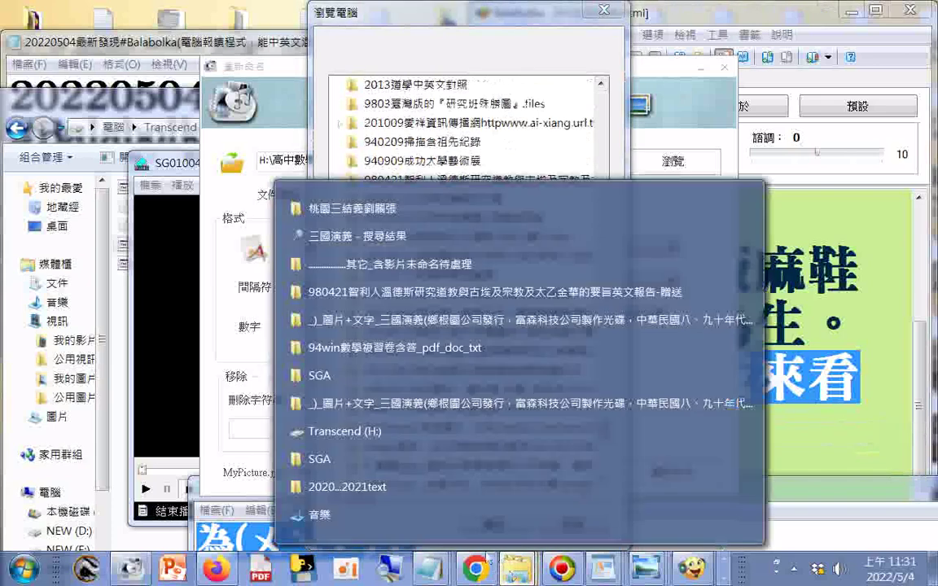
{"action": "left_click", "coordinate": [373, 214]}
{"action": "left_click_drag", "start_coordinate": [245, 4], "coordinate": [578, 90]}
{"action": "left_click", "coordinate": [77, 109]}
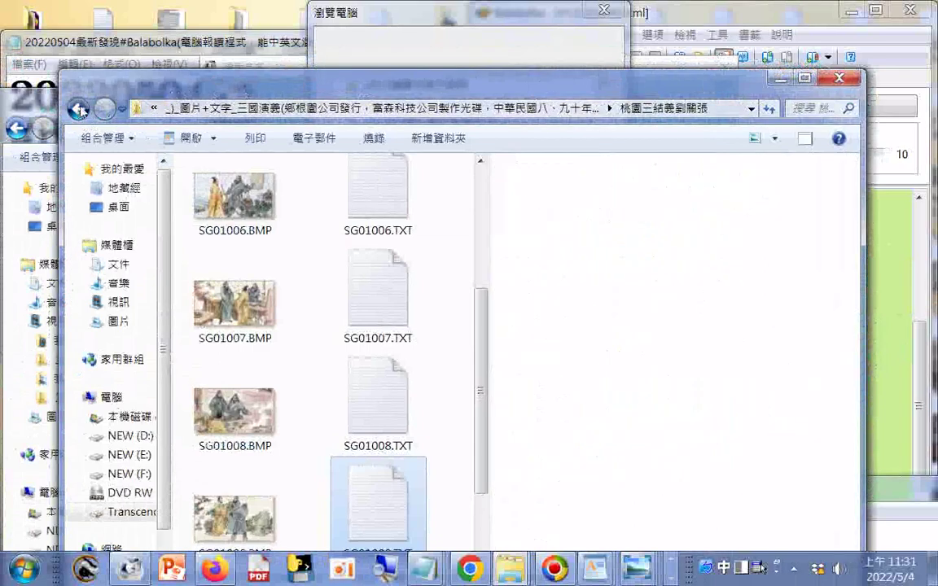
{"action": "right_click", "coordinate": [262, 220]}
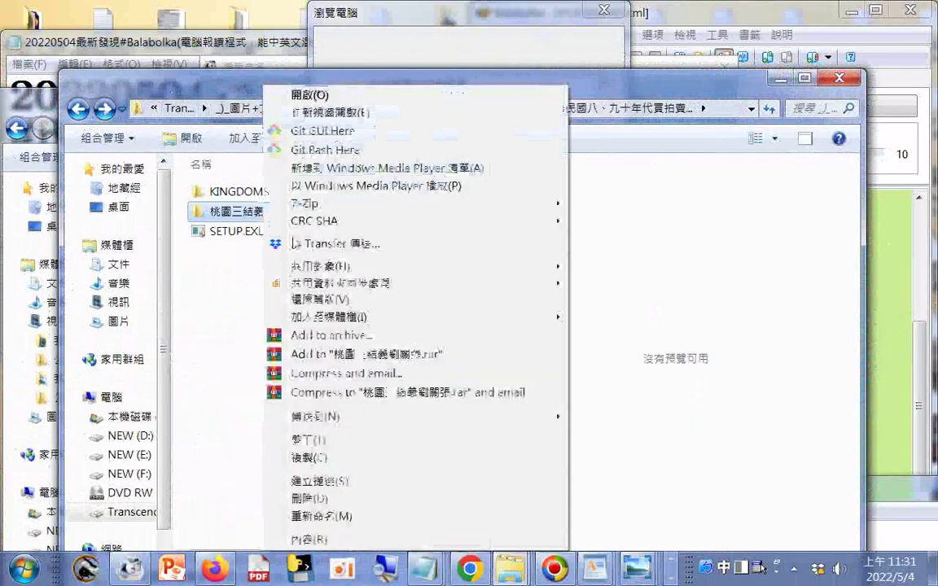
{"action": "left_click", "coordinate": [289, 461]}
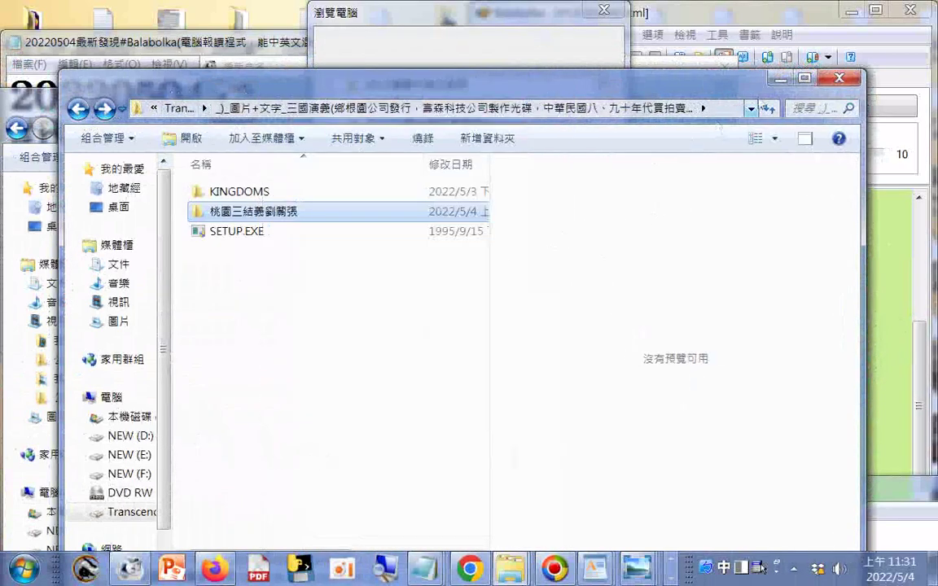
- Switch to the Explorer window showing Transcend (H:) and paste the copied 桃園三結義劉關張 folder there
{"action": "left_click", "coordinate": [778, 82]}
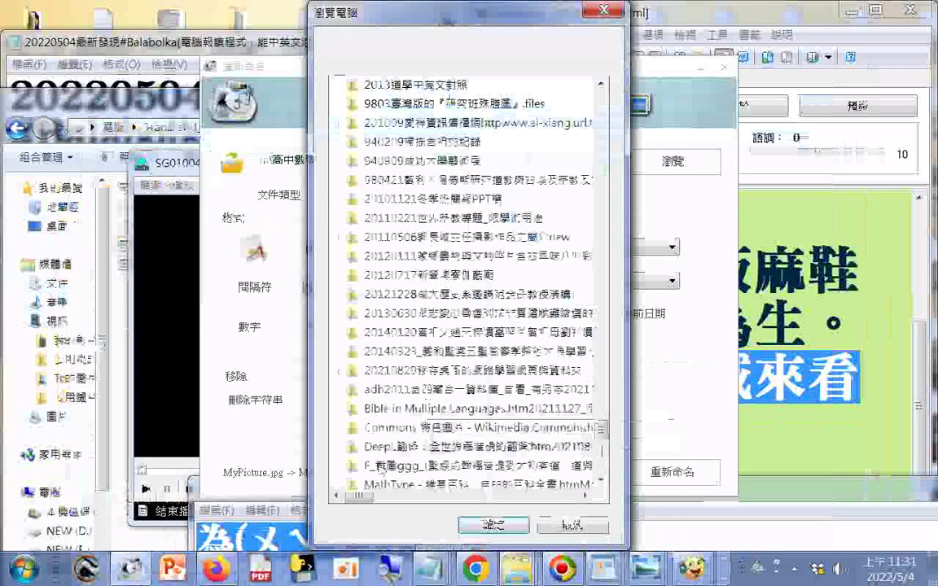
{"action": "right_click", "coordinate": [516, 575]}
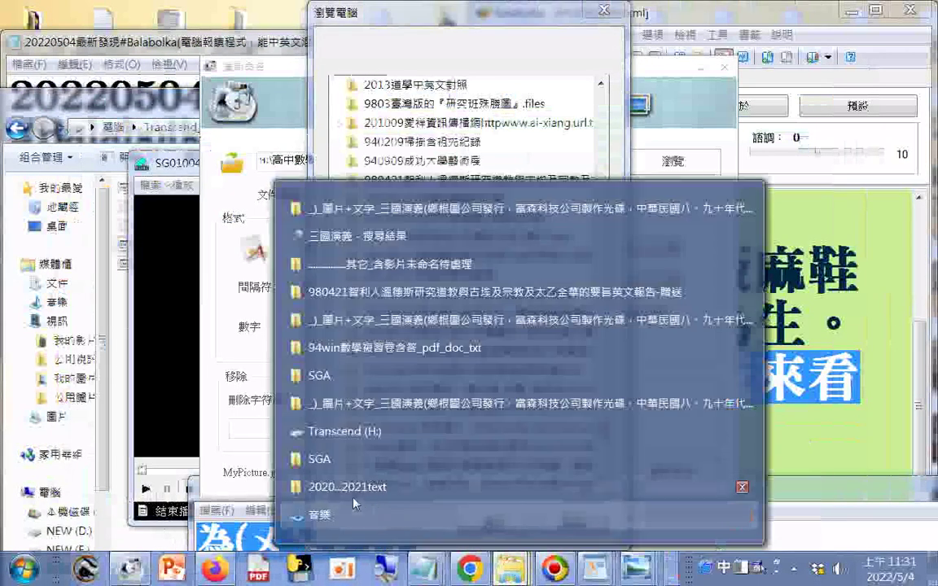
{"action": "left_click", "coordinate": [375, 432]}
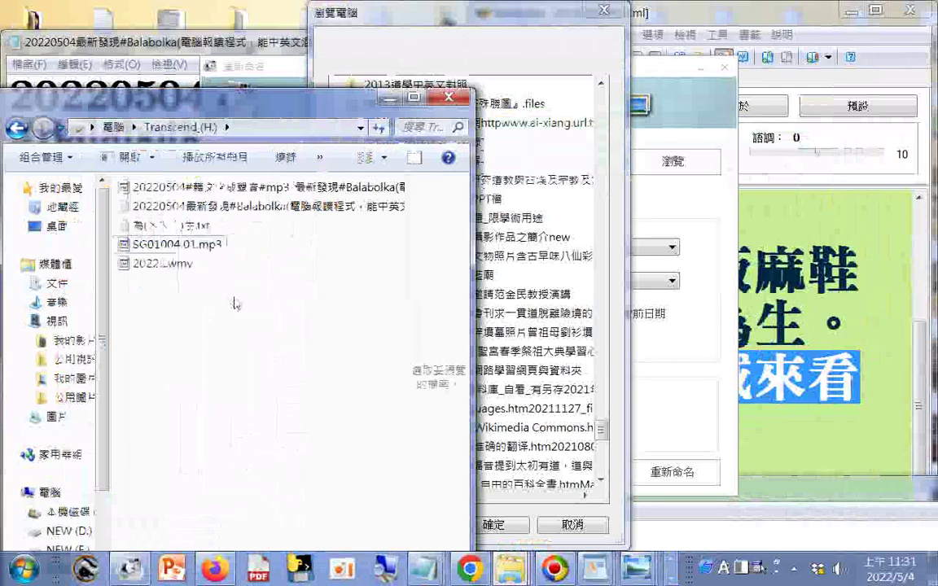
{"action": "right_click", "coordinate": [213, 281]}
{"action": "left_click", "coordinate": [253, 320]}
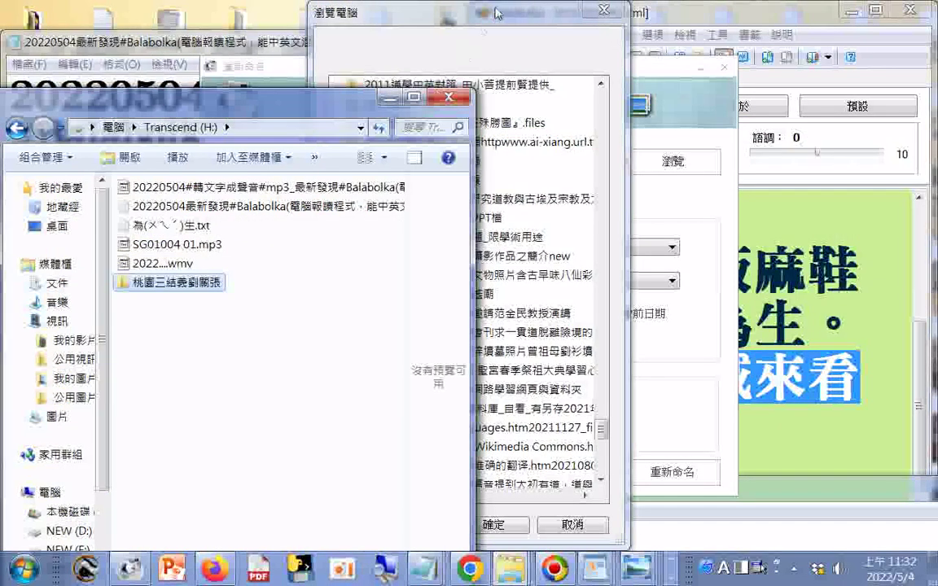
- Return to Format Factory, look through the folder tree for the pasted 桃園三結義劉關張 folder, and close the folder browser
{"action": "key", "text": "alt+Tab"}
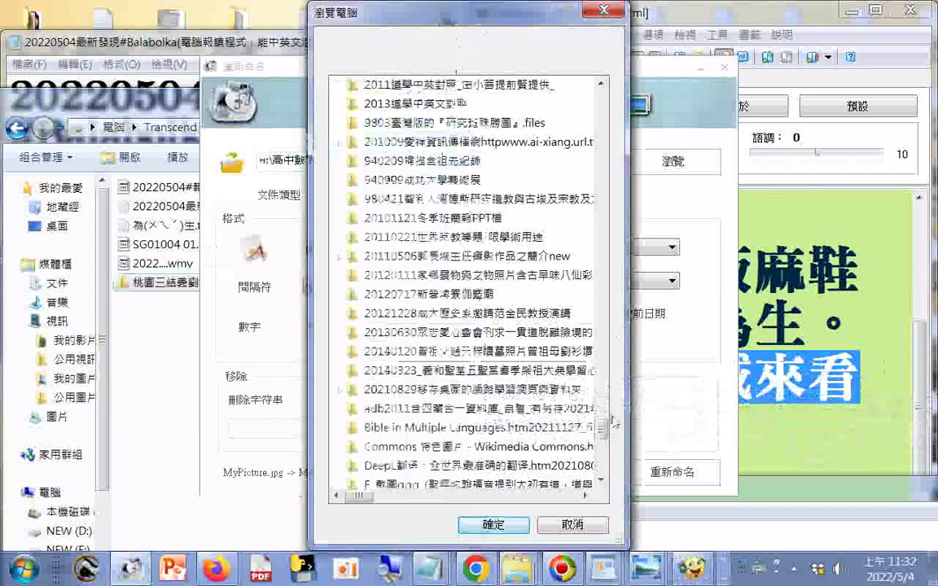
{"action": "scroll", "coordinate": [587, 423], "scroll_direction": "down", "scroll_amount": 10}
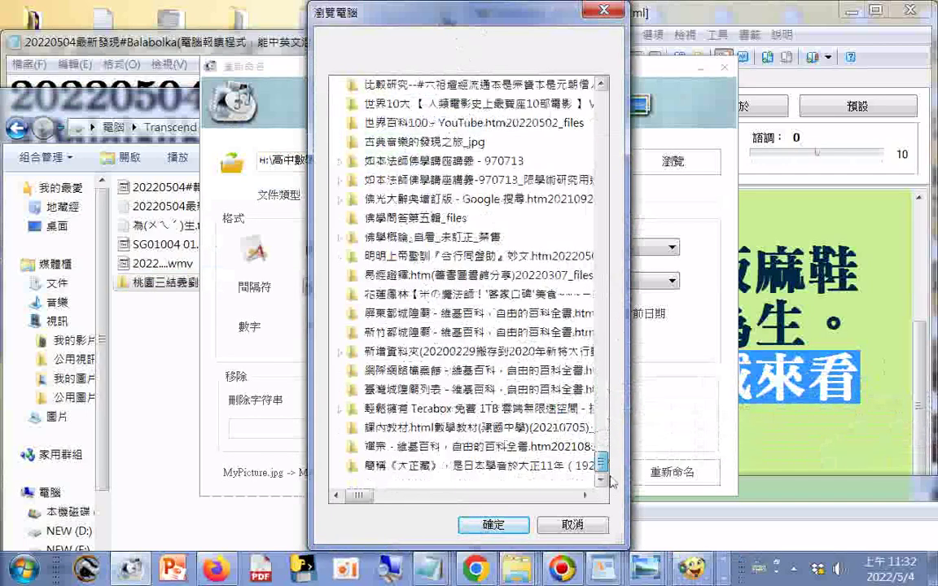
{"action": "left_click_drag", "start_coordinate": [601, 462], "coordinate": [608, 98]}
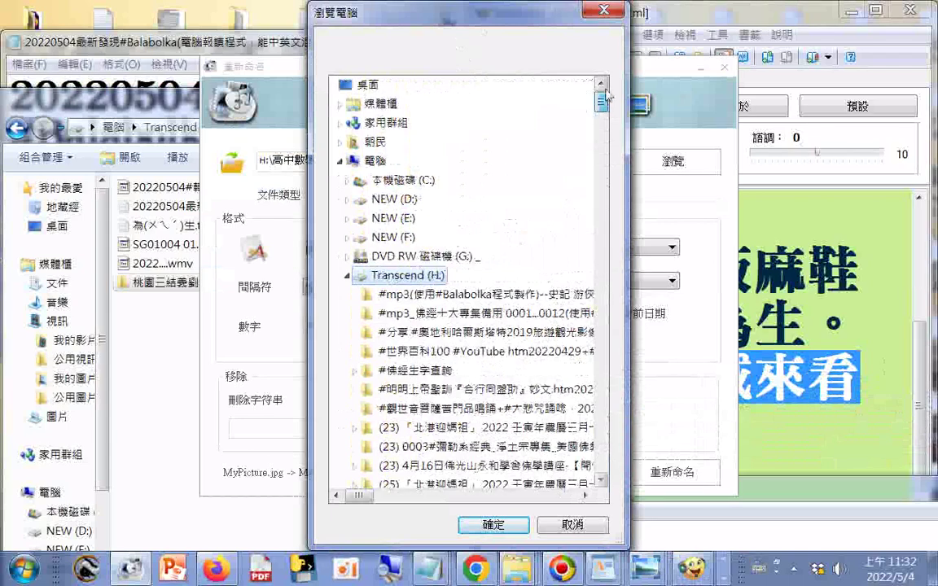
{"action": "left_click", "coordinate": [572, 525]}
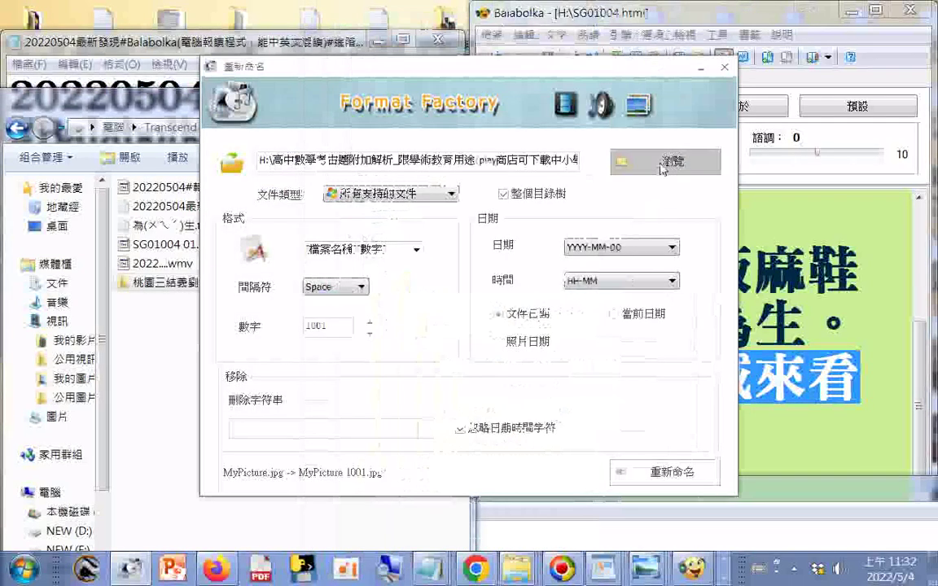
- Browse to Transcend (H:) again and set 桃園三結義劉關張 as the batch rename source folder
{"action": "left_click", "coordinate": [662, 163]}
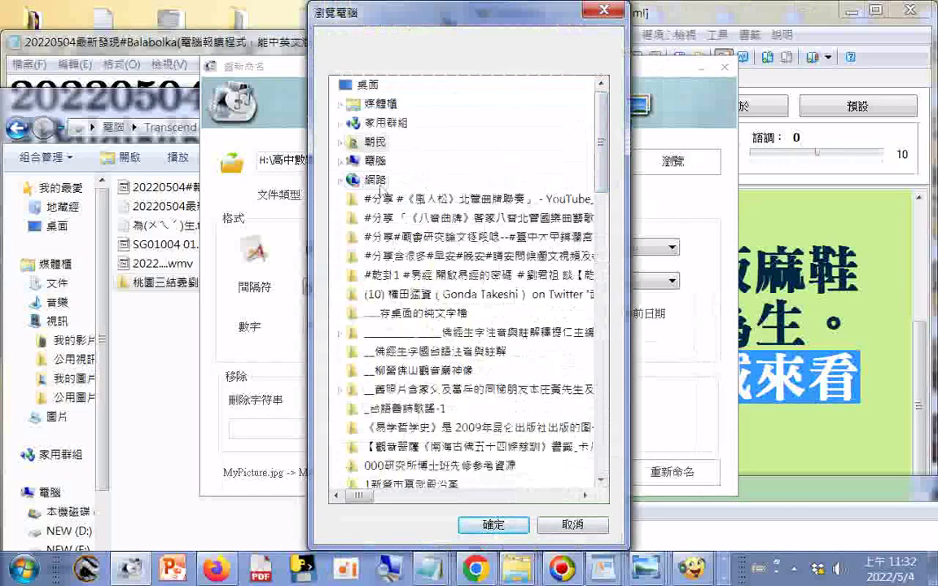
{"action": "double_click", "coordinate": [375, 160]}
{"action": "double_click", "coordinate": [408, 276]}
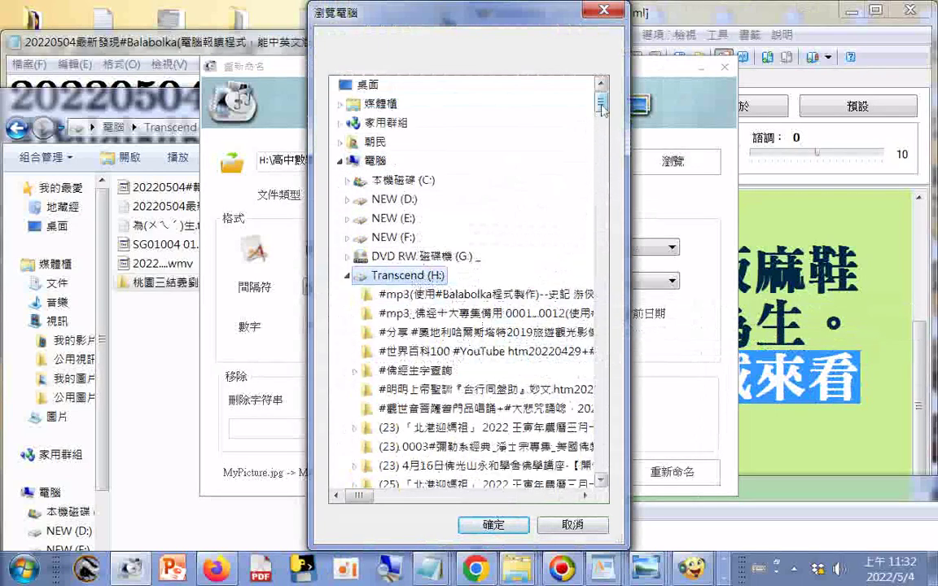
{"action": "left_click_drag", "start_coordinate": [602, 104], "coordinate": [605, 386]}
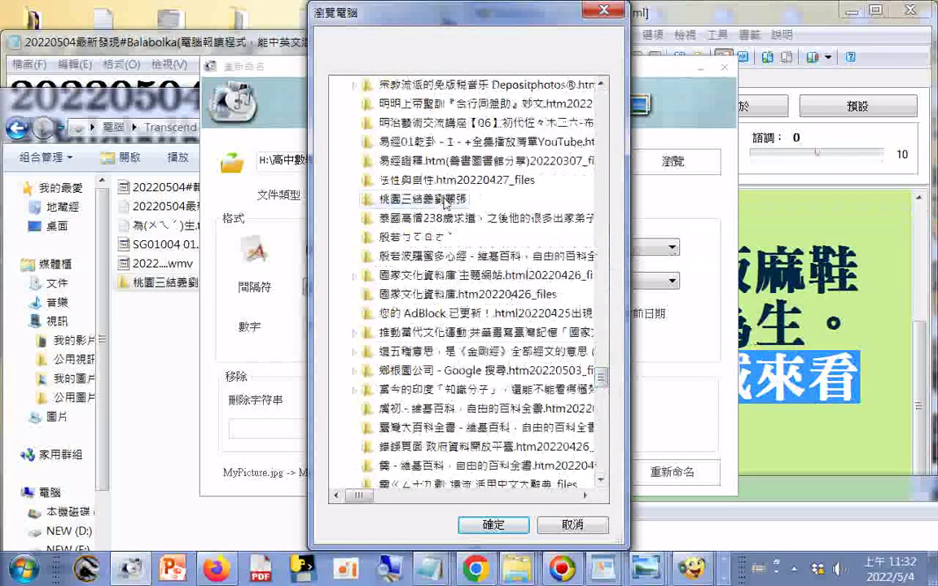
{"action": "left_click", "coordinate": [445, 201]}
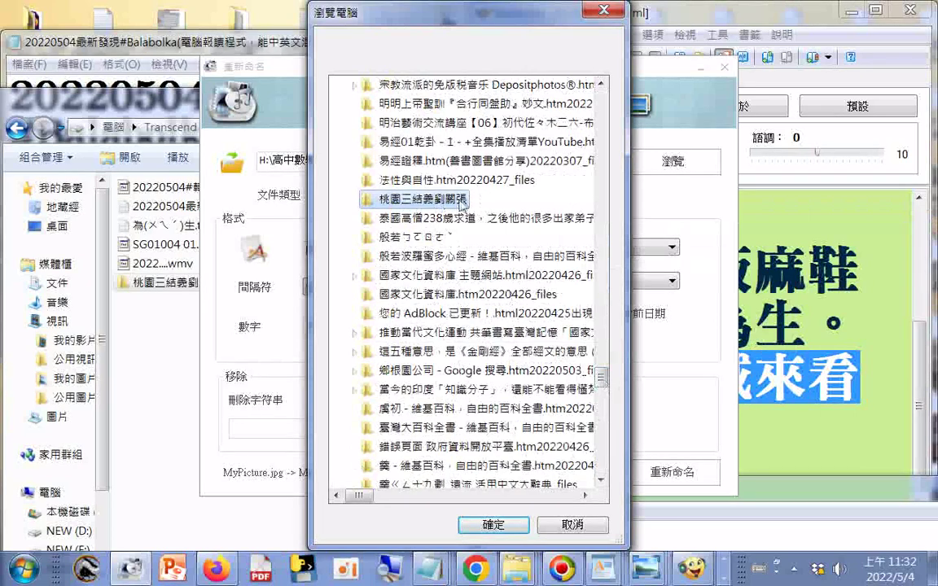
{"action": "left_click", "coordinate": [494, 526]}
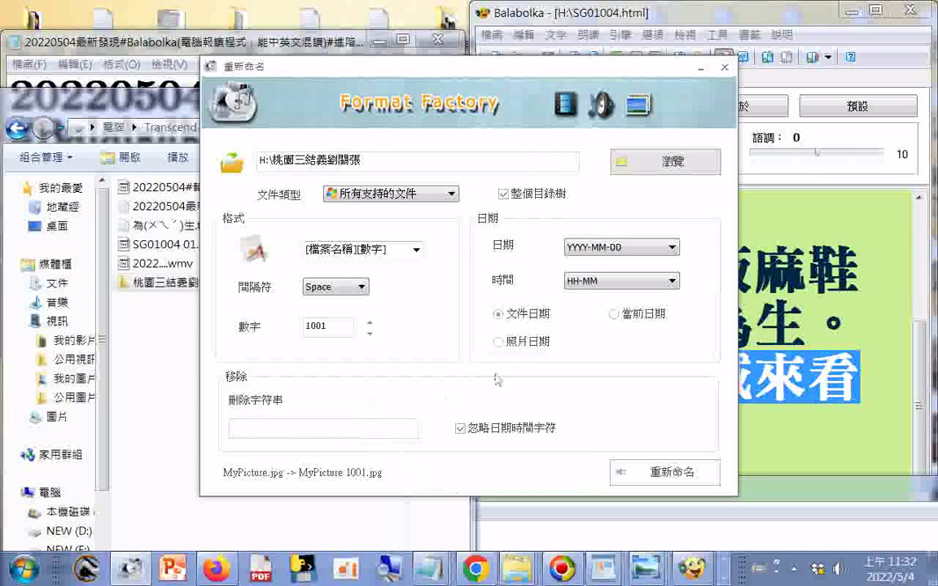
- Open the 桃園三結義劉關張 folder on Transcend (H:) in Explorer and sort its files by type
{"action": "left_click", "coordinate": [163, 282]}
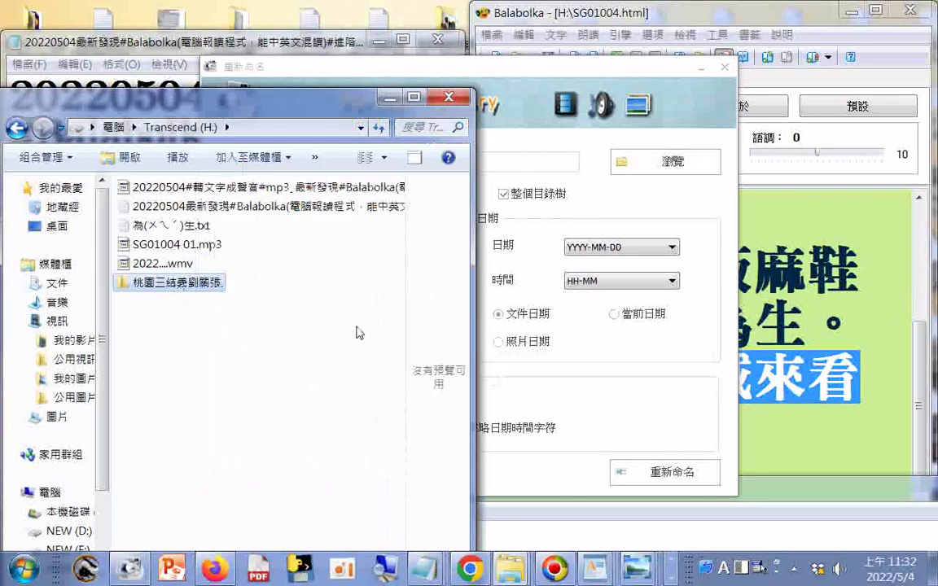
{"action": "key", "text": "Return"}
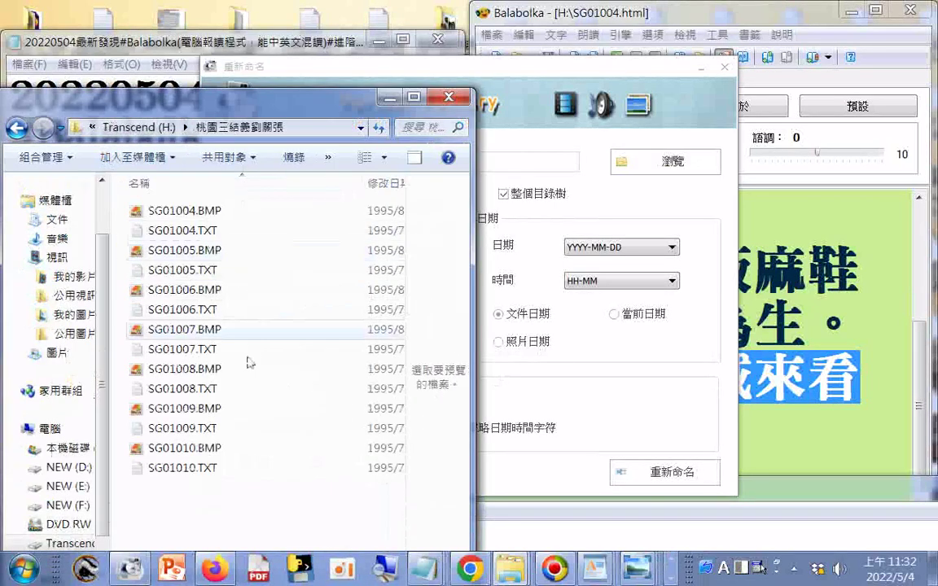
{"action": "right_click", "coordinate": [229, 517]}
{"action": "mouse_move", "coordinate": [299, 210]}
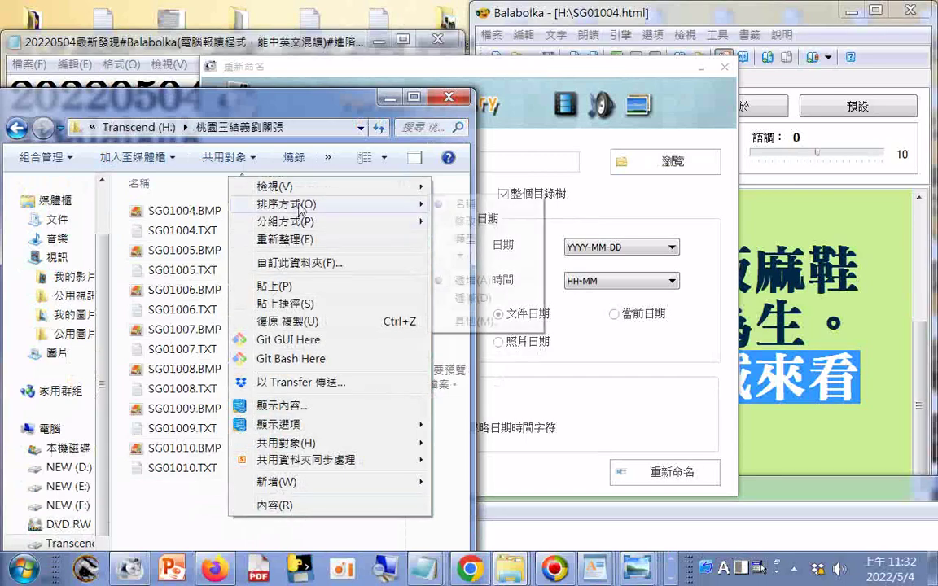
{"action": "left_click", "coordinate": [466, 239]}
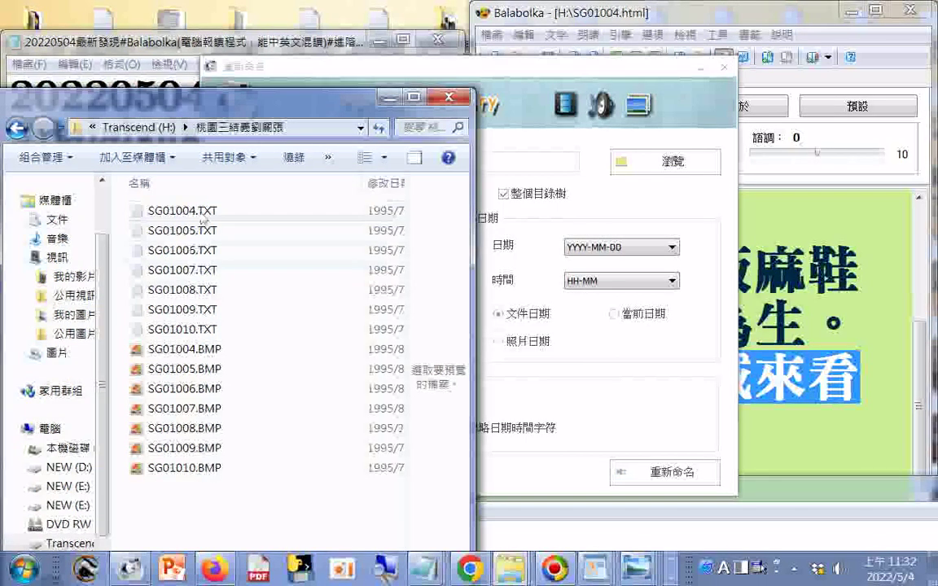
- Preview SG01004.TXT with a wider preview area and move the Explorer window aside to keep the file list readable
{"action": "left_click", "coordinate": [185, 210]}
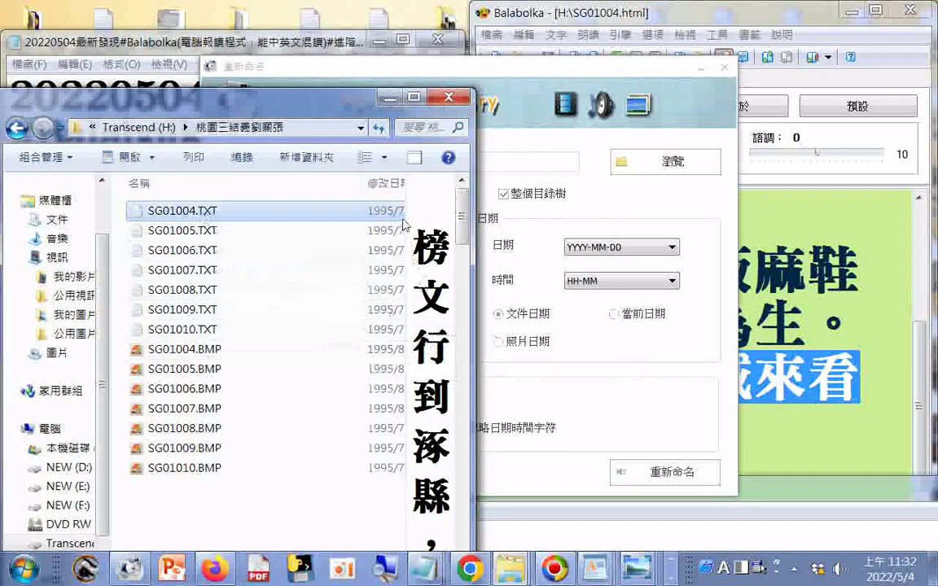
{"action": "left_click_drag", "start_coordinate": [406, 220], "coordinate": [300, 224]}
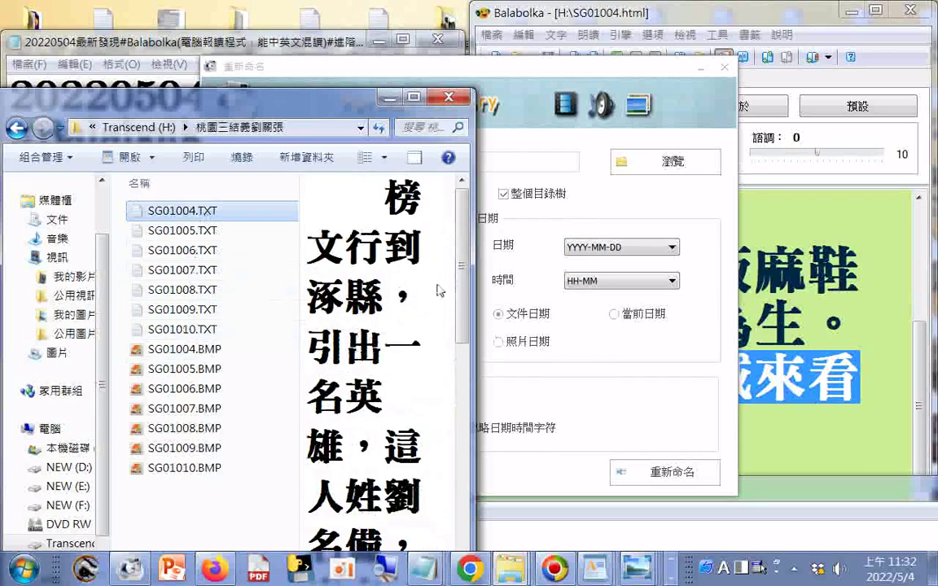
{"action": "scroll", "coordinate": [458, 300], "scroll_direction": "down", "scroll_amount": 1}
{"action": "scroll", "coordinate": [417, 267], "scroll_direction": "up", "scroll_amount": 1}
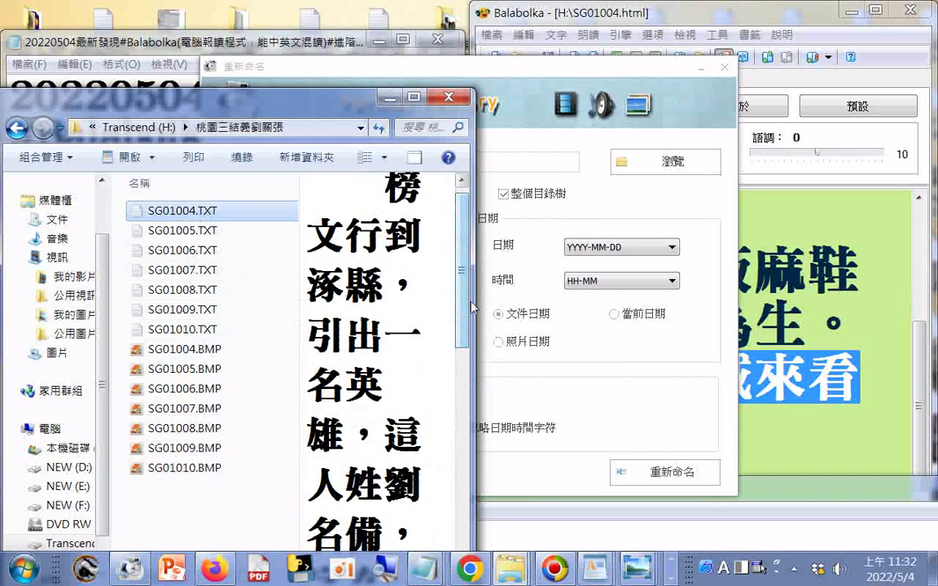
{"action": "left_click_drag", "start_coordinate": [346, 106], "coordinate": [257, 99]}
- Switch to Format Factory and examine the string removal field and the separator options of the batch rename tool
{"action": "left_click", "coordinate": [285, 342]}
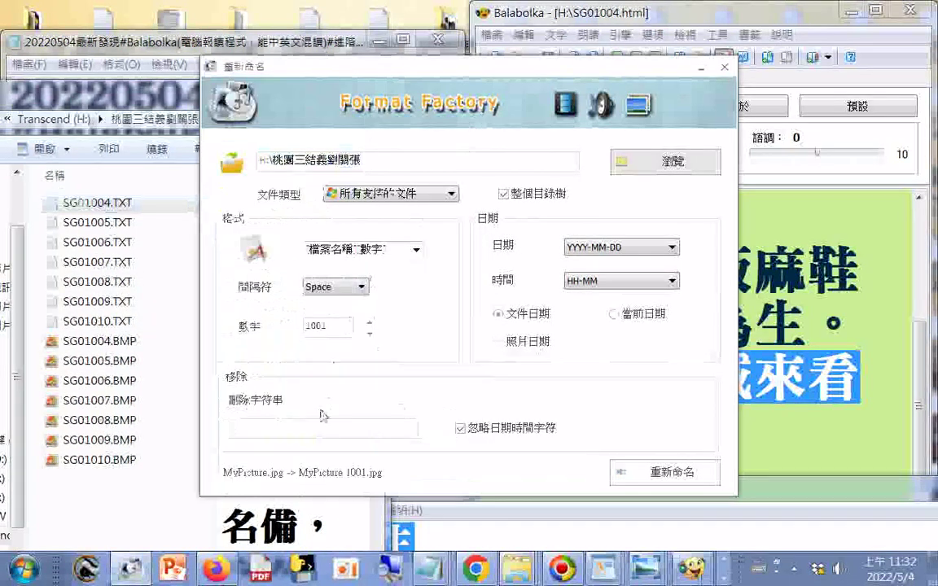
{"action": "left_click", "coordinate": [317, 436]}
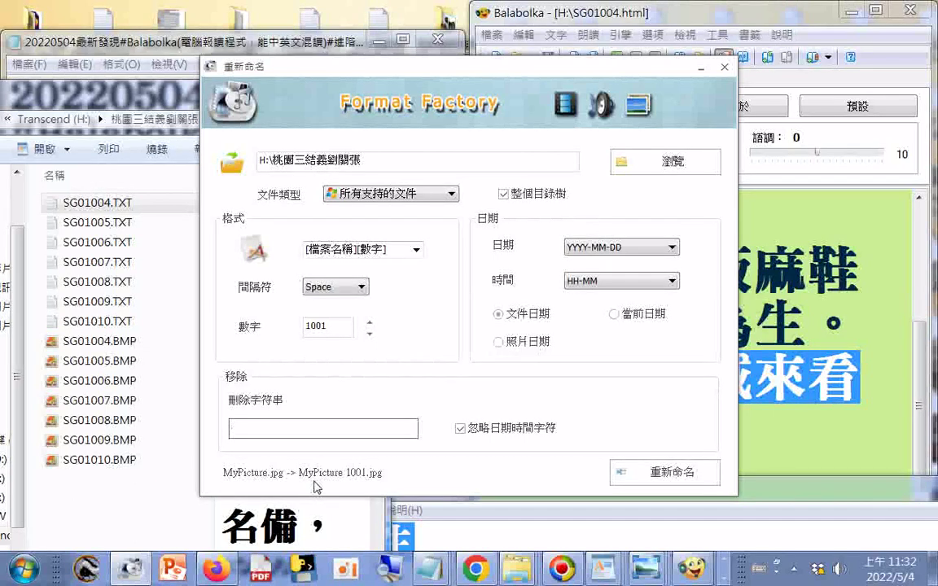
{"action": "type", "text": "!"}
{"action": "left_click", "coordinate": [362, 289]}
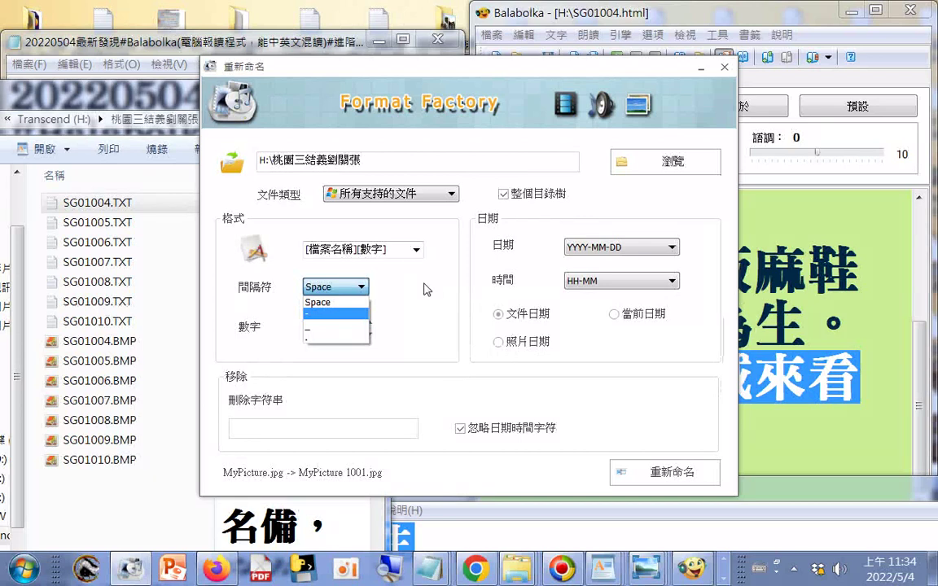
- Set the batch rename name format to [檔案名稱] so that only the file name is used
{"action": "left_click", "coordinate": [416, 251]}
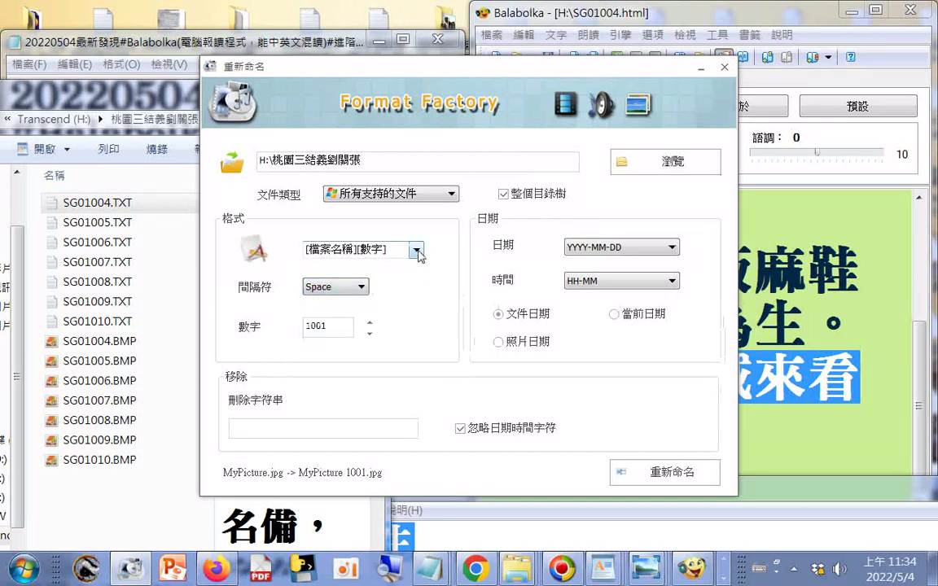
{"action": "left_click", "coordinate": [416, 251]}
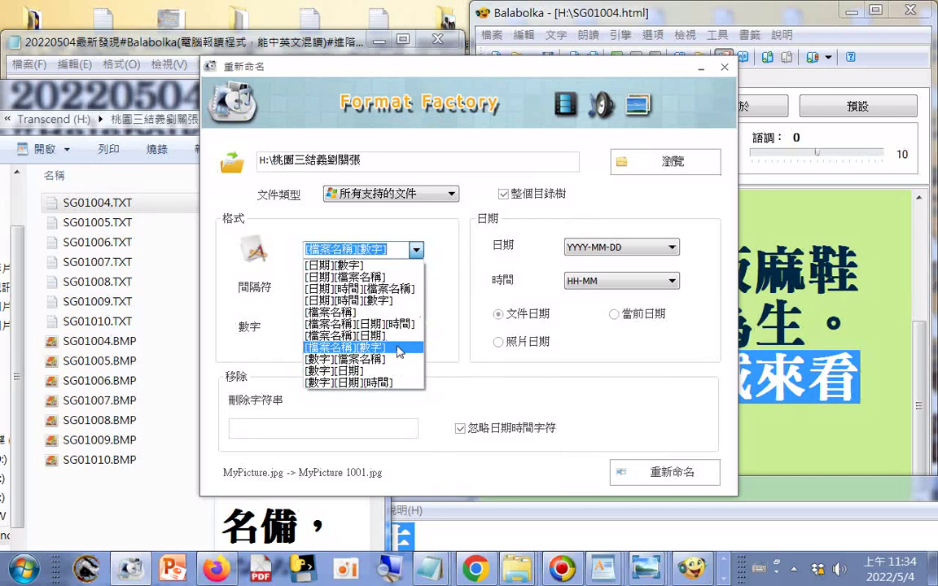
{"action": "left_click", "coordinate": [378, 313]}
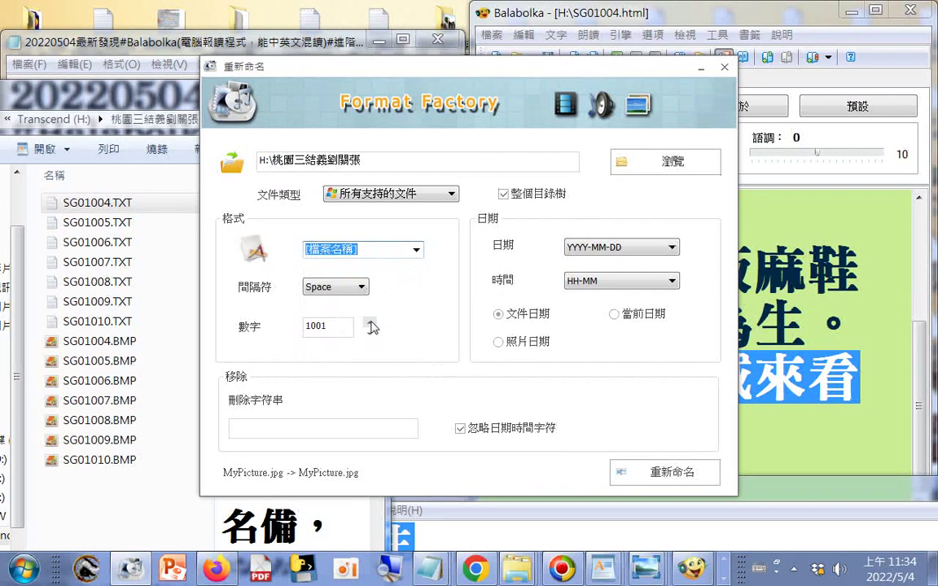
- Clear the starting number and check the file type choices, keeping 所有支持的文件
{"action": "double_click", "coordinate": [326, 326]}
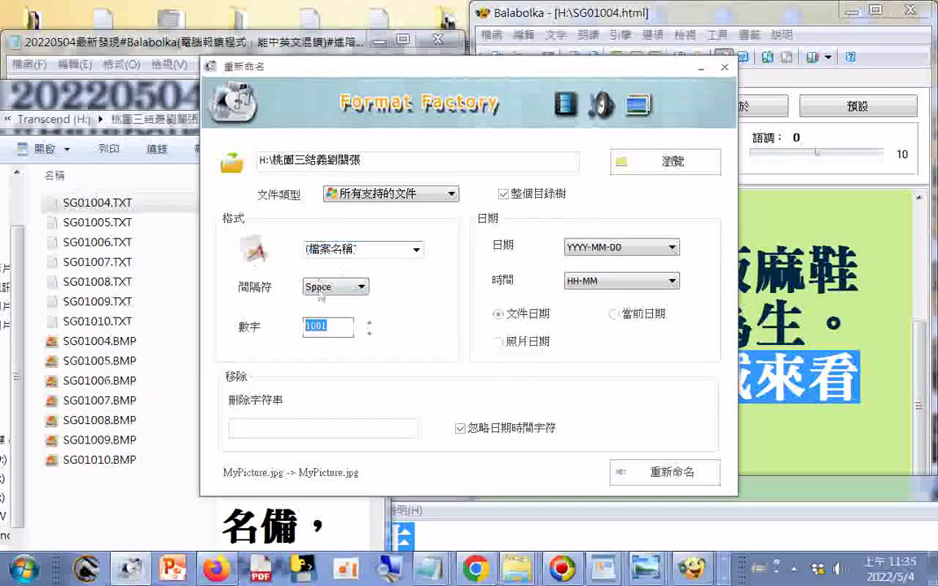
{"action": "key", "text": "BackSpace"}
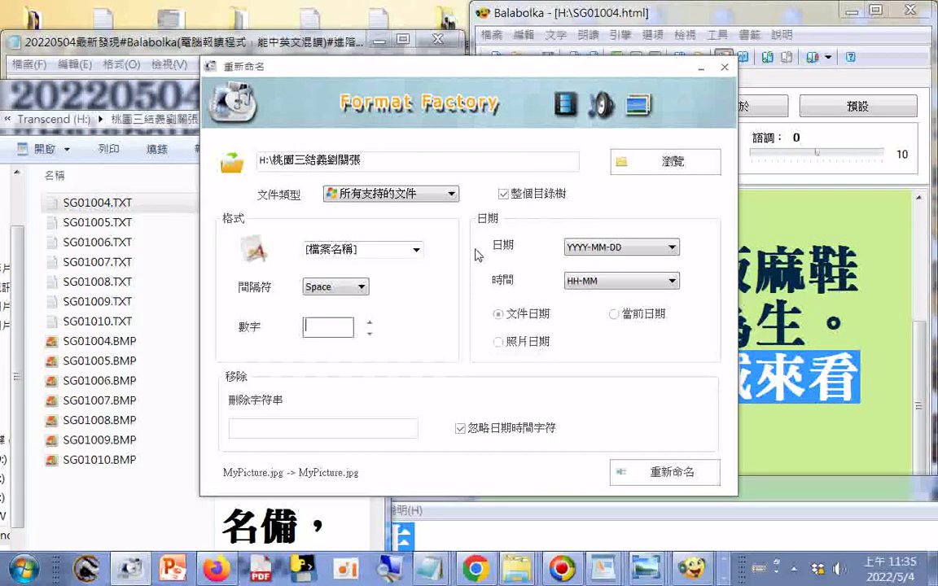
{"action": "left_click", "coordinate": [452, 195]}
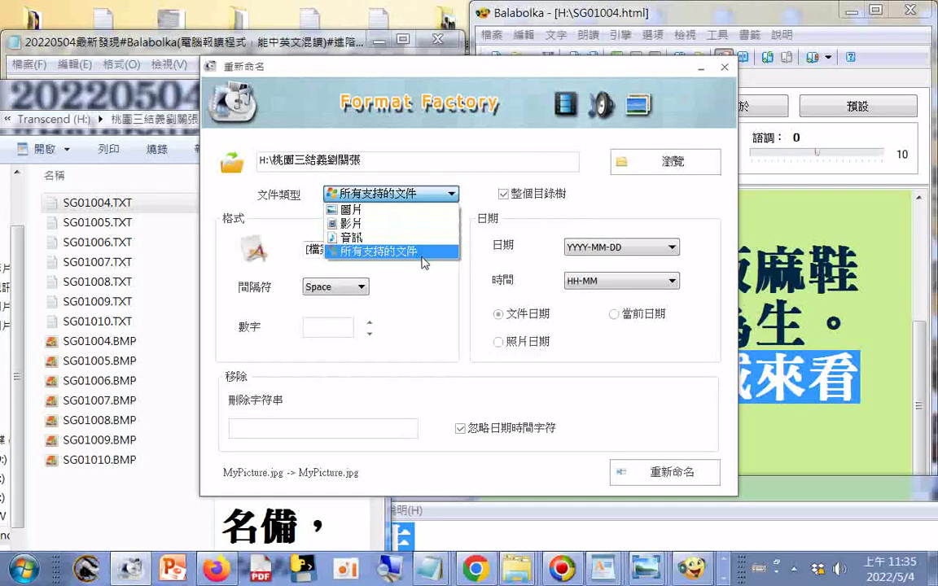
{"action": "left_click", "coordinate": [629, 199]}
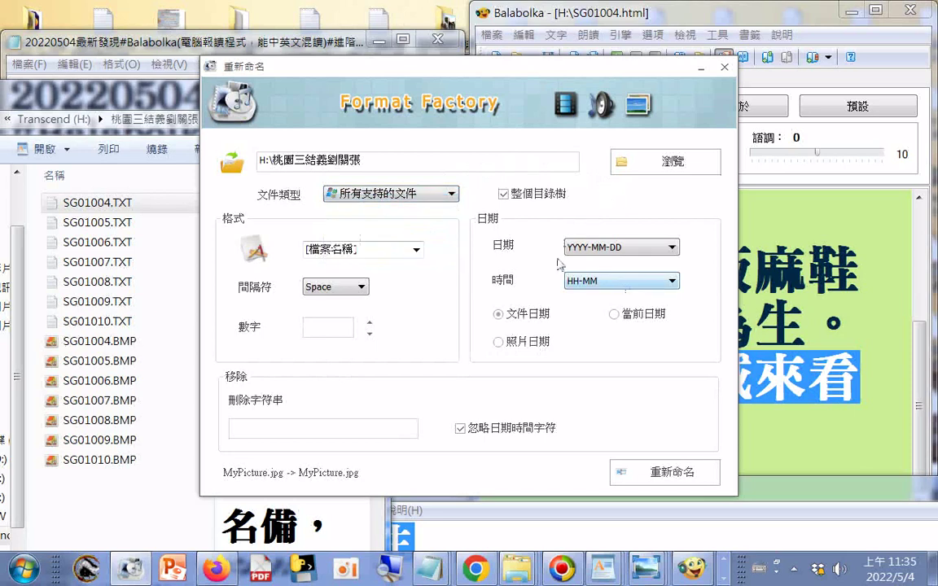